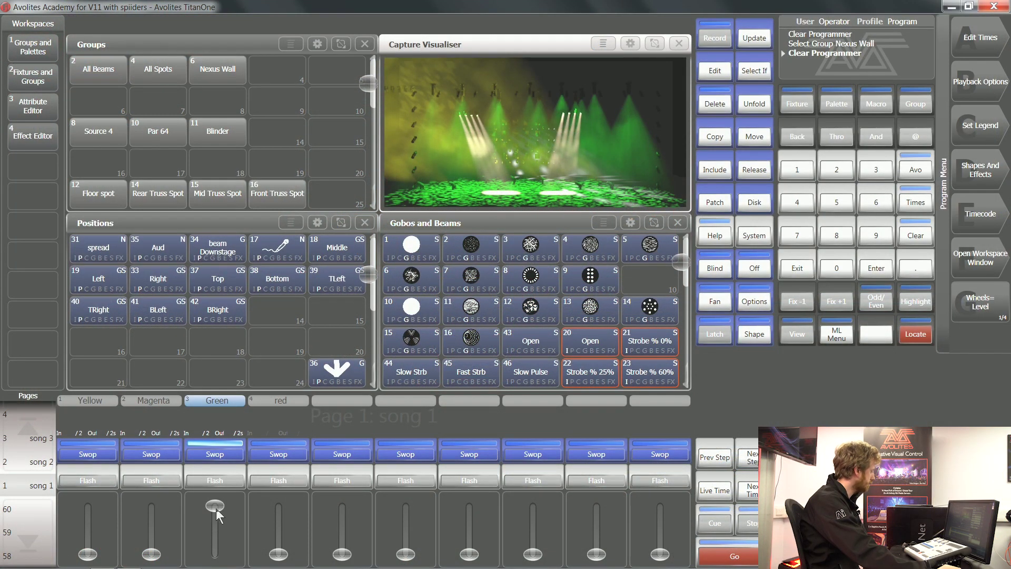
Step: Fade out the Green playback, switch to page 2 'song 2', and raise the Cue 6 fader
{"action": "left_click_drag", "start_coordinate": [216, 507], "coordinate": [216, 556]}
{"action": "left_click", "coordinate": [50, 458]}
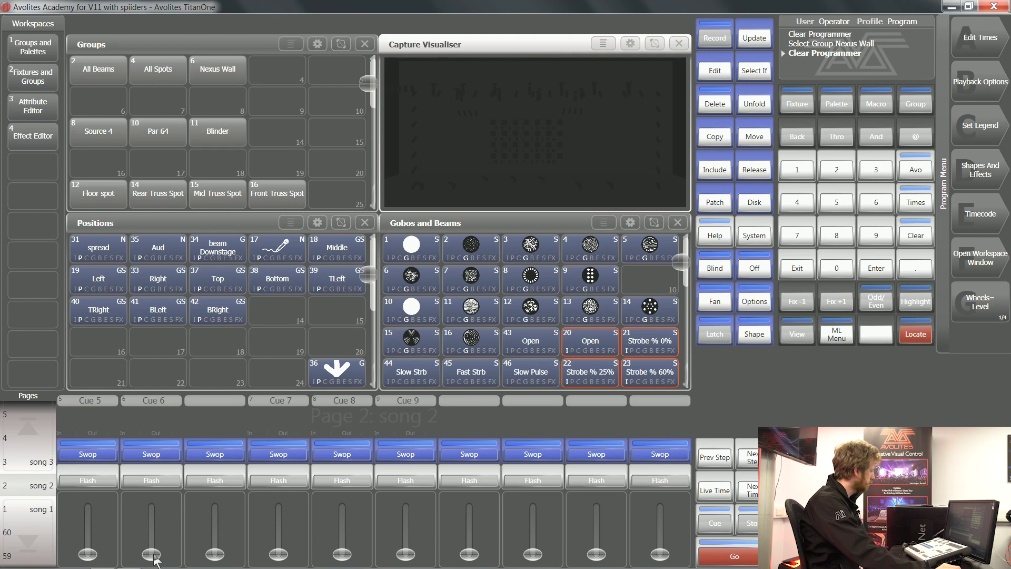
{"action": "mouse_move", "coordinate": [152, 553]}
{"action": "left_mouse_down"}
{"action": "mouse_move", "coordinate": [157, 510]}
{"action": "mouse_move", "coordinate": [153, 554]}
{"action": "left_mouse_up"}
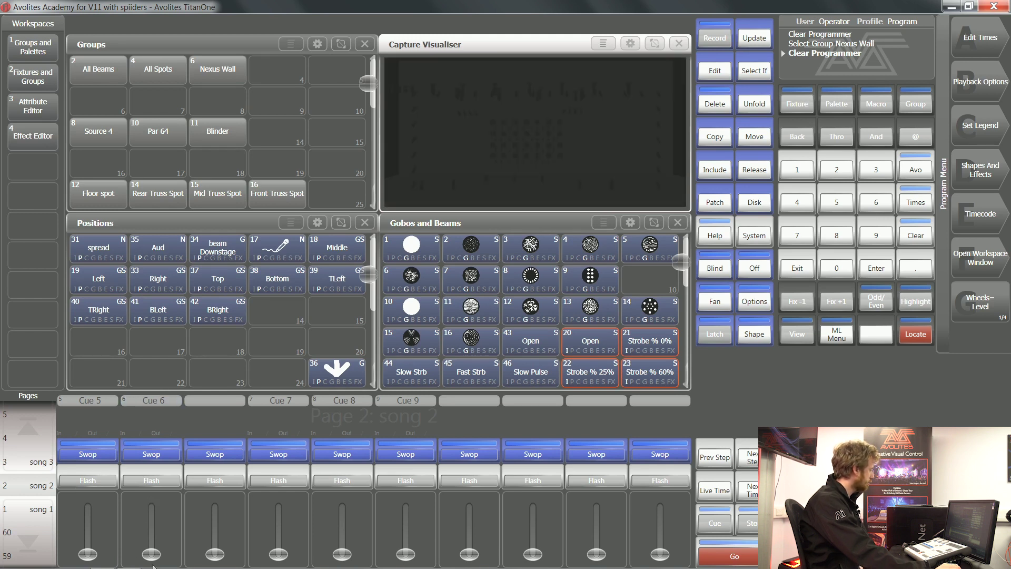
Step: Return to page 1 'song 1', try Set Legend on a page handle, then exit the legend menu
{"action": "left_click", "coordinate": [36, 537]}
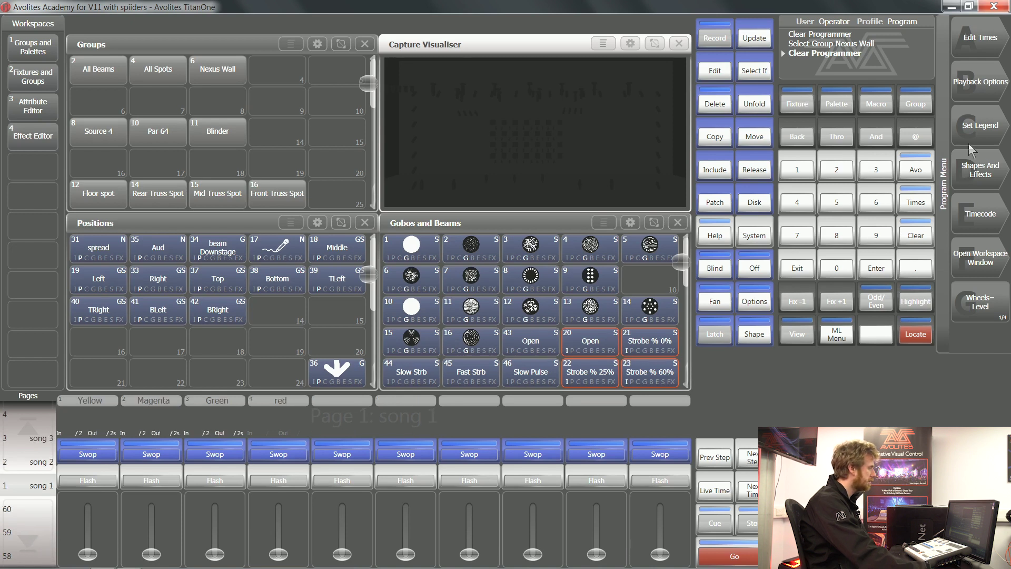
{"action": "left_click", "coordinate": [982, 135]}
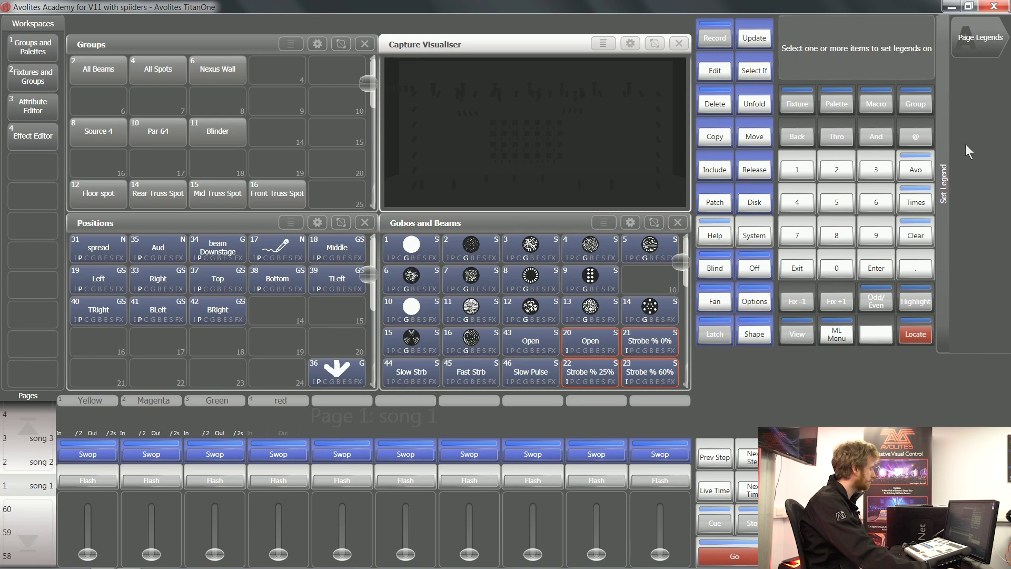
{"action": "left_click", "coordinate": [35, 492]}
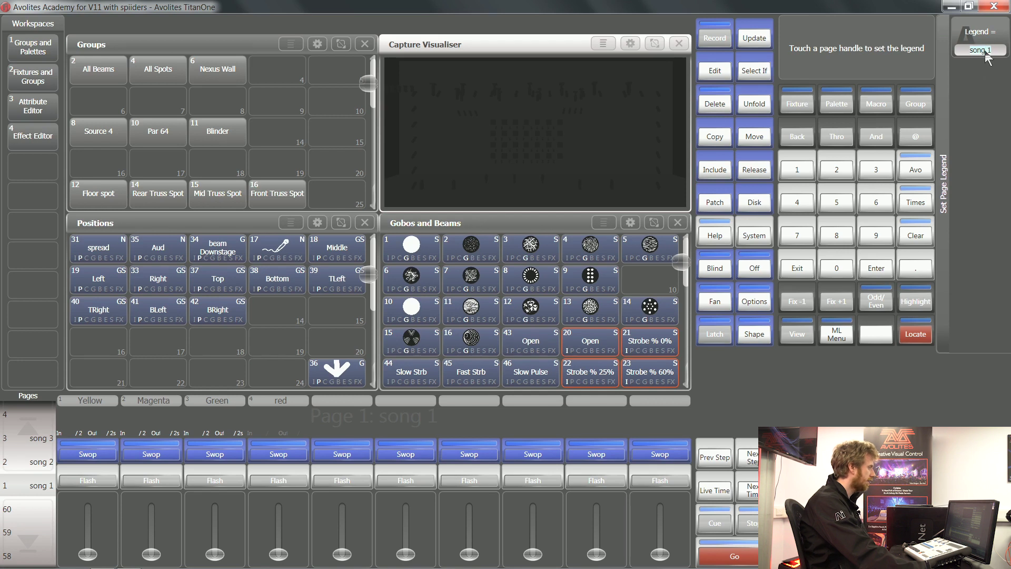
{"action": "left_click", "coordinate": [797, 269]}
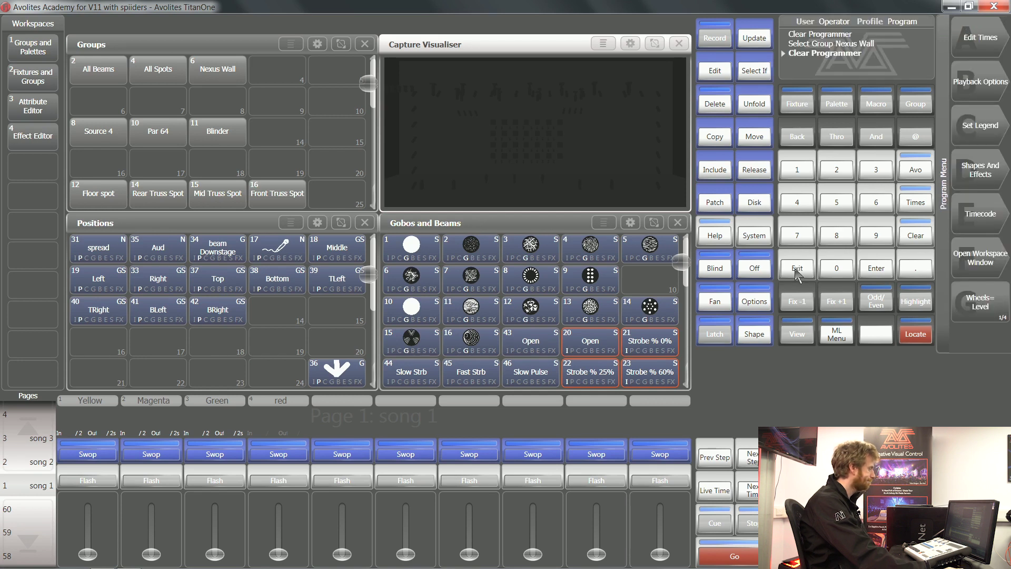
Step: Open the Set List workspace window and show its List creation options
{"action": "left_click", "coordinate": [982, 263]}
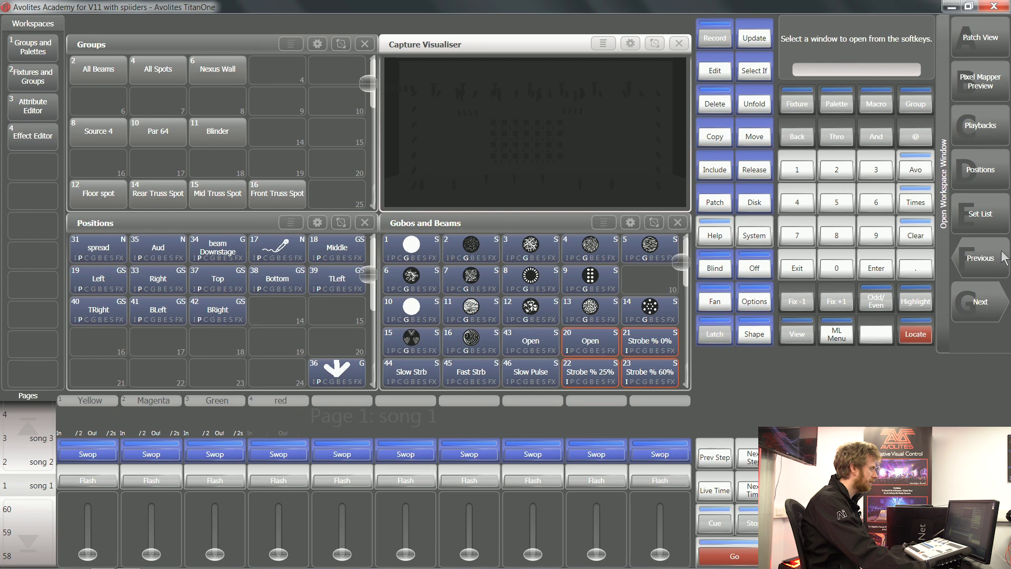
{"action": "left_click", "coordinate": [988, 223]}
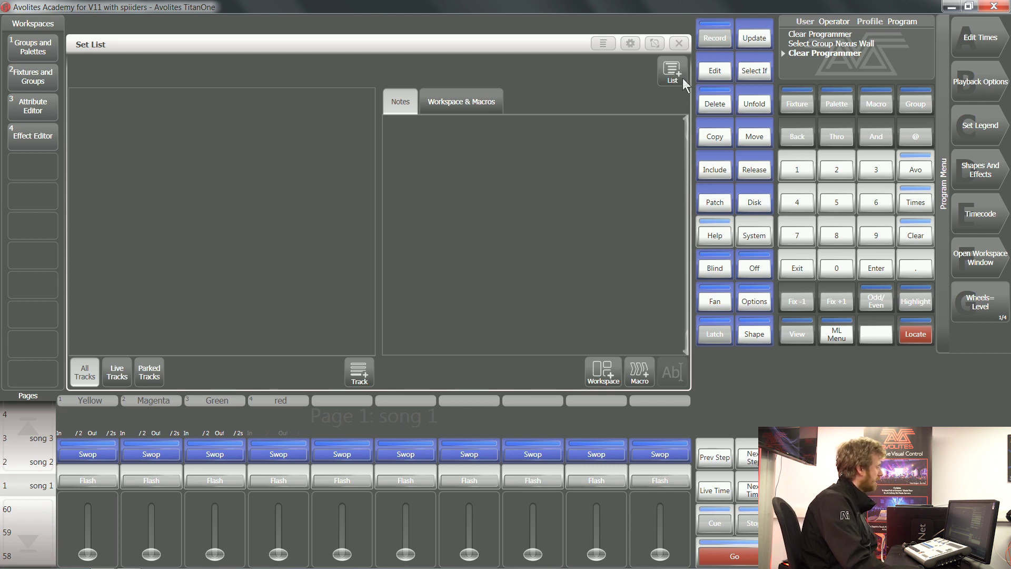
{"action": "left_click", "coordinate": [678, 80]}
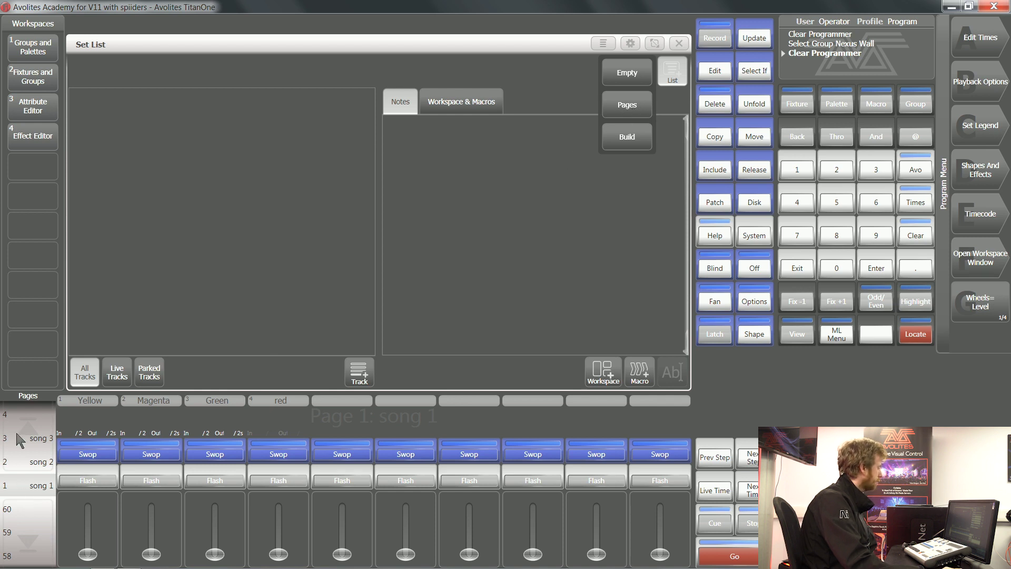
Step: Build Set List 1 from Pages, then step the playbacks between song 2 and song 1, ending on song 2
{"action": "left_click", "coordinate": [635, 107]}
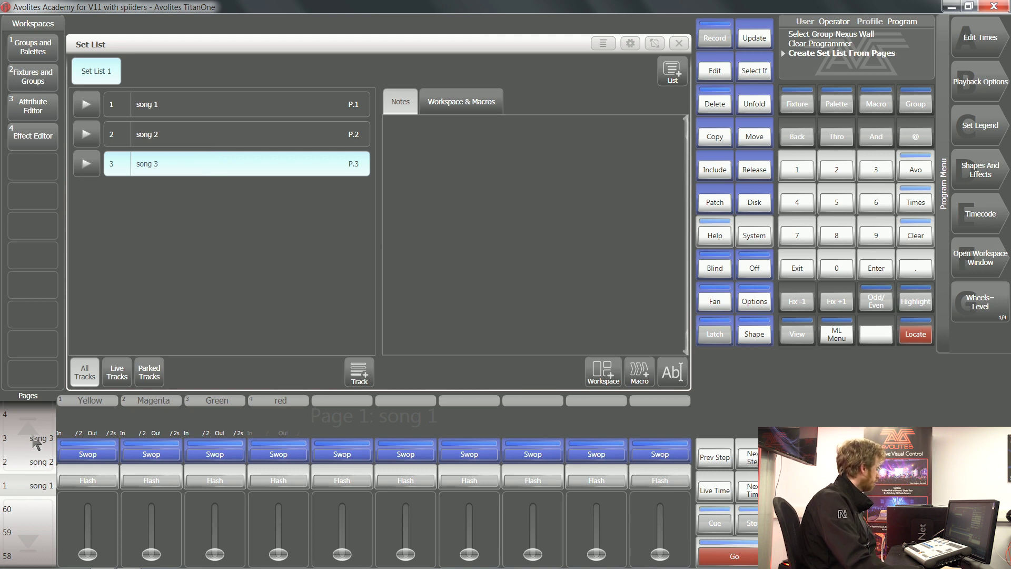
{"action": "left_click", "coordinate": [47, 460]}
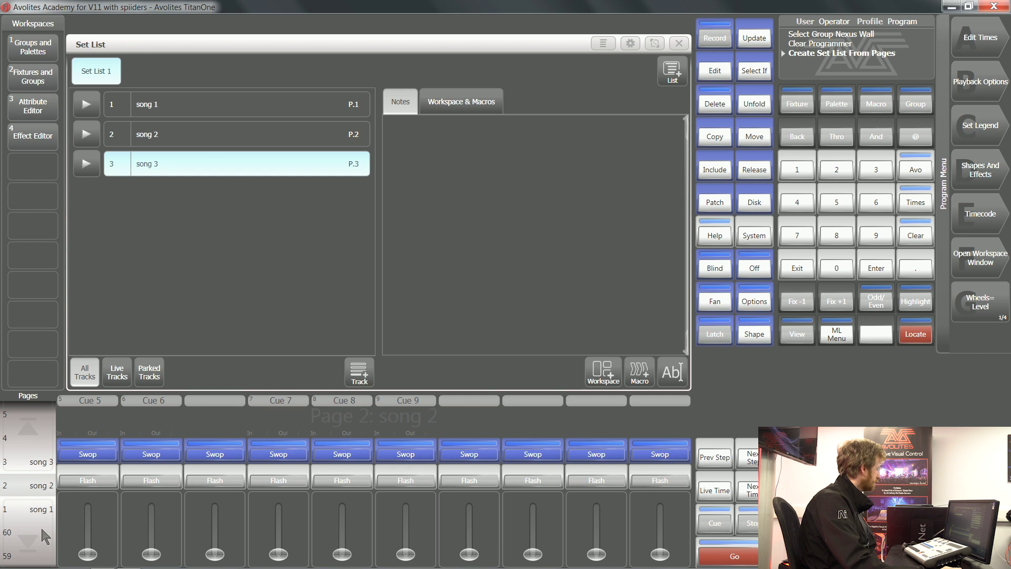
{"action": "left_click", "coordinate": [33, 541]}
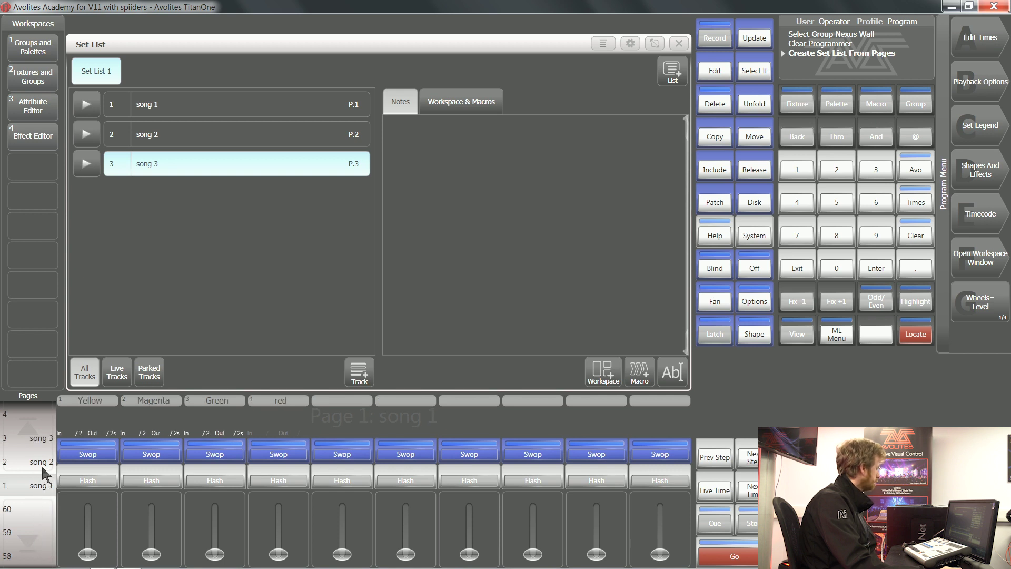
{"action": "left_click", "coordinate": [32, 431]}
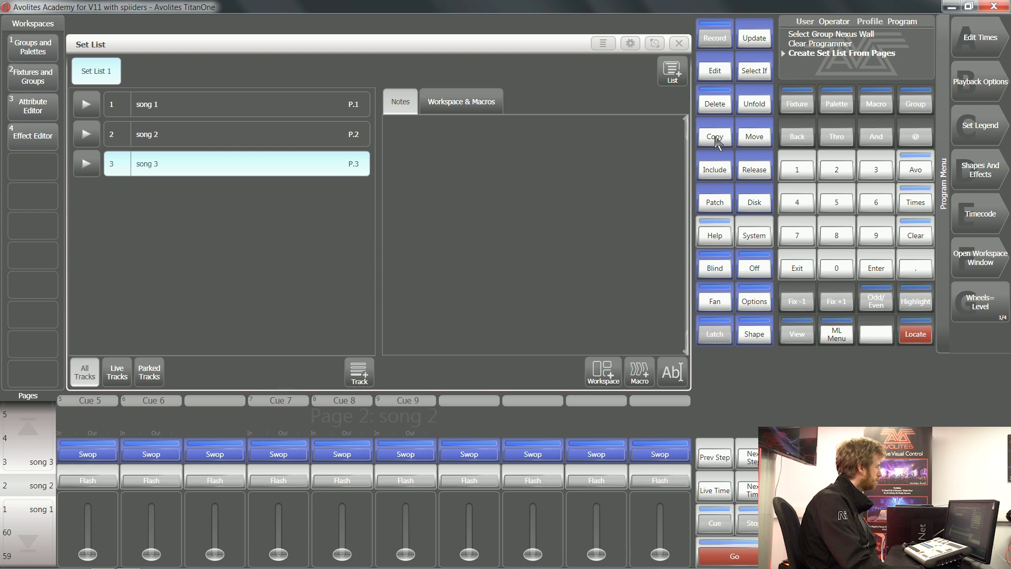
Step: Move song 3 to the top of Set List 1, ahead of song 1
{"action": "left_click", "coordinate": [758, 140]}
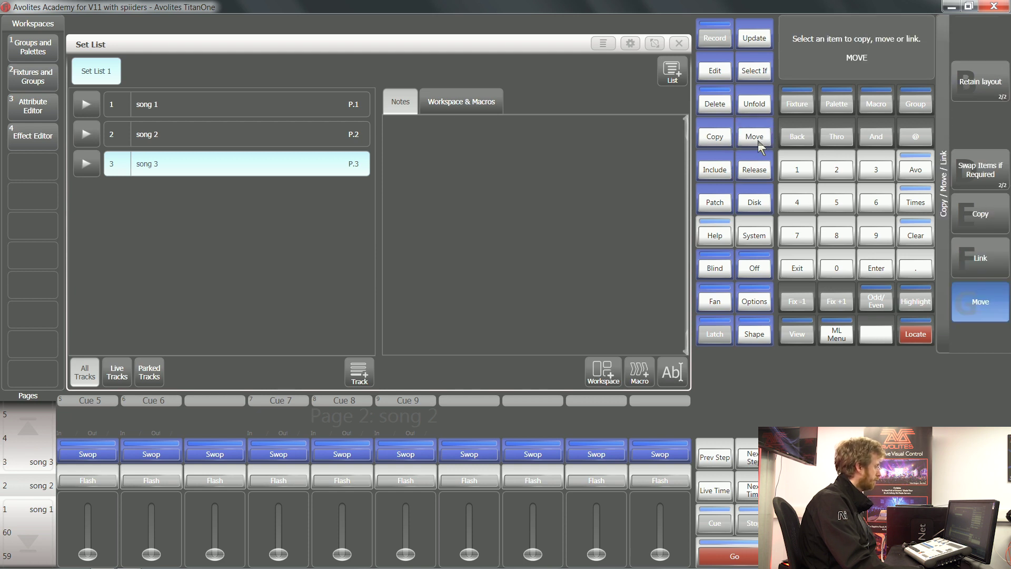
{"action": "left_click", "coordinate": [253, 171]}
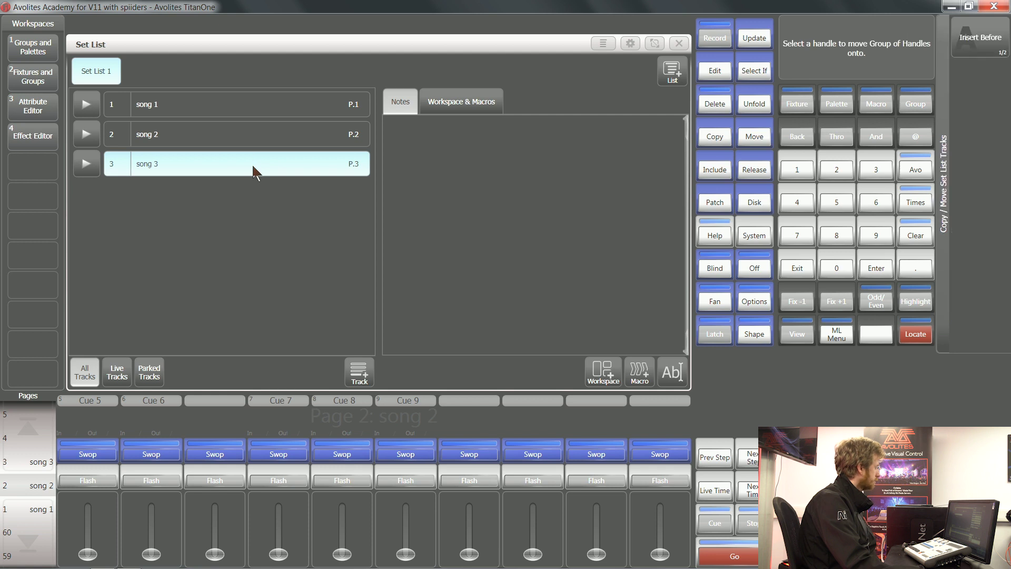
{"action": "left_click", "coordinate": [269, 111]}
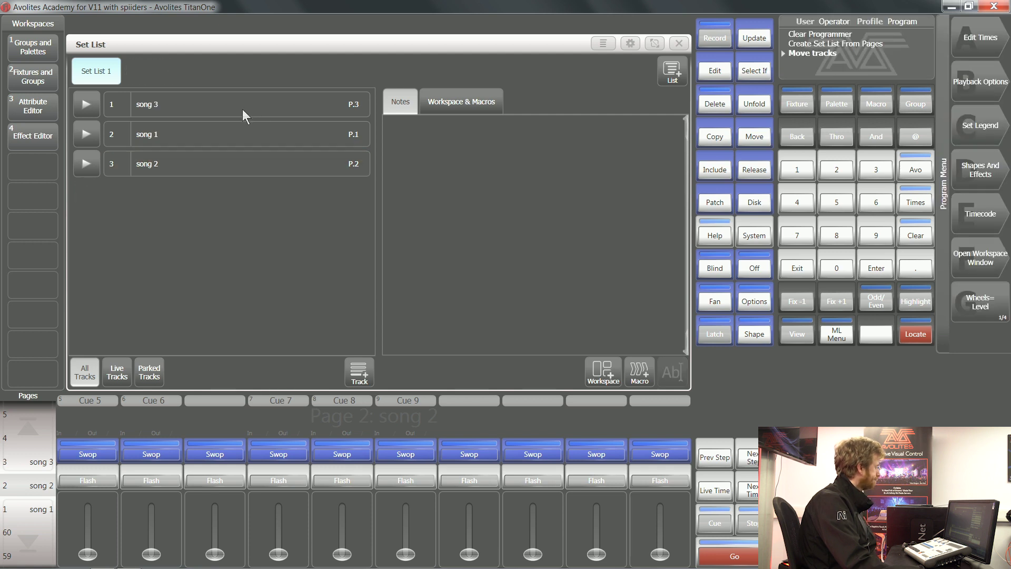
Step: Test each track's play button in turn (song 3, 1, 2, 1), ending with song 3 loaded
{"action": "left_click", "coordinate": [87, 105]}
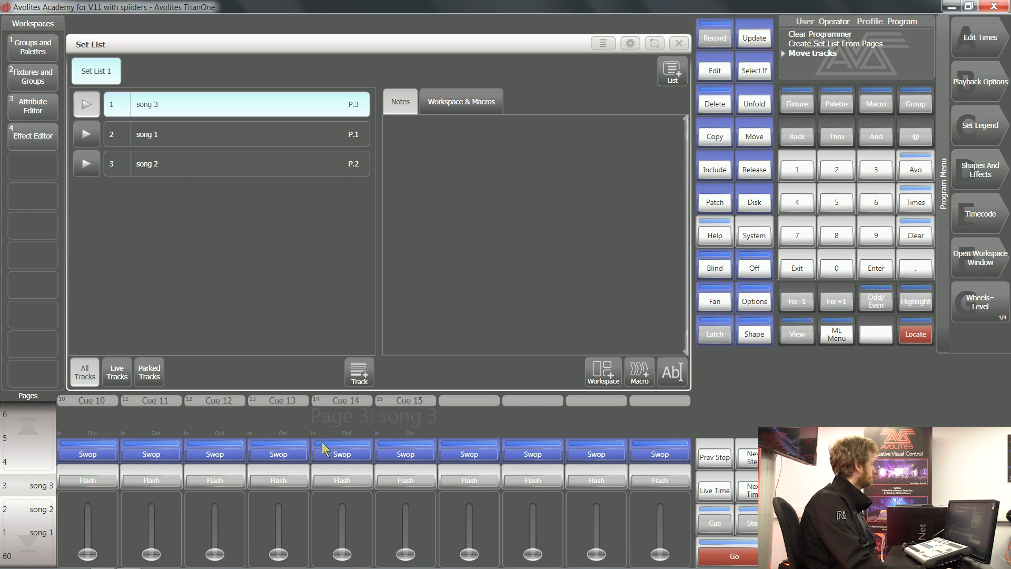
{"action": "left_click", "coordinate": [87, 135]}
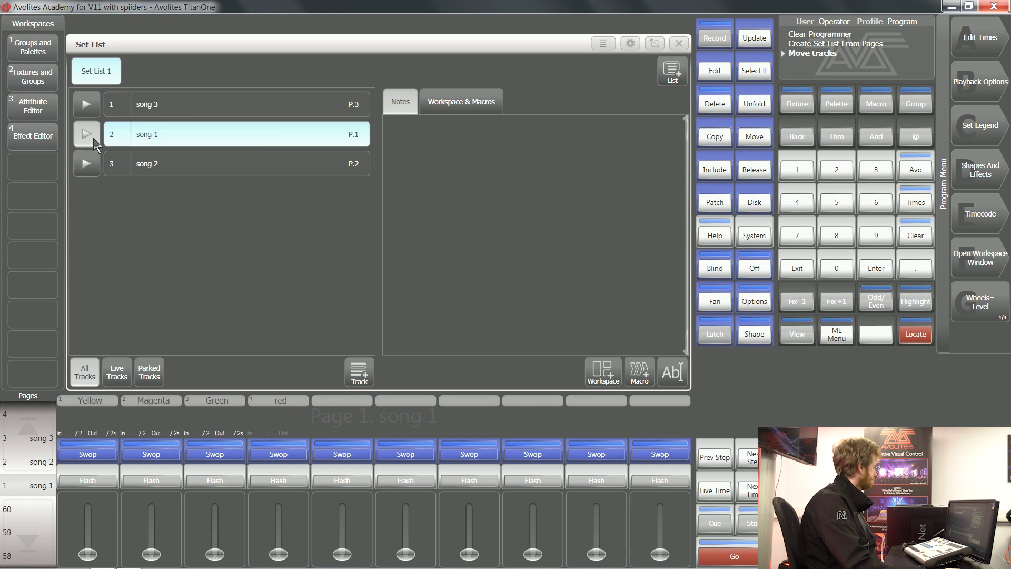
{"action": "left_click", "coordinate": [86, 163]}
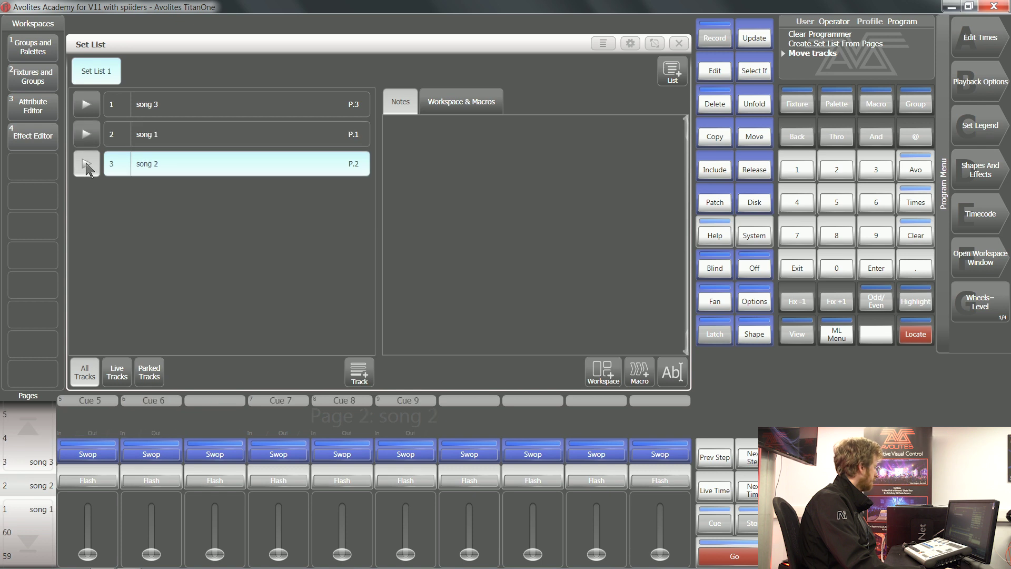
{"action": "left_click", "coordinate": [86, 133]}
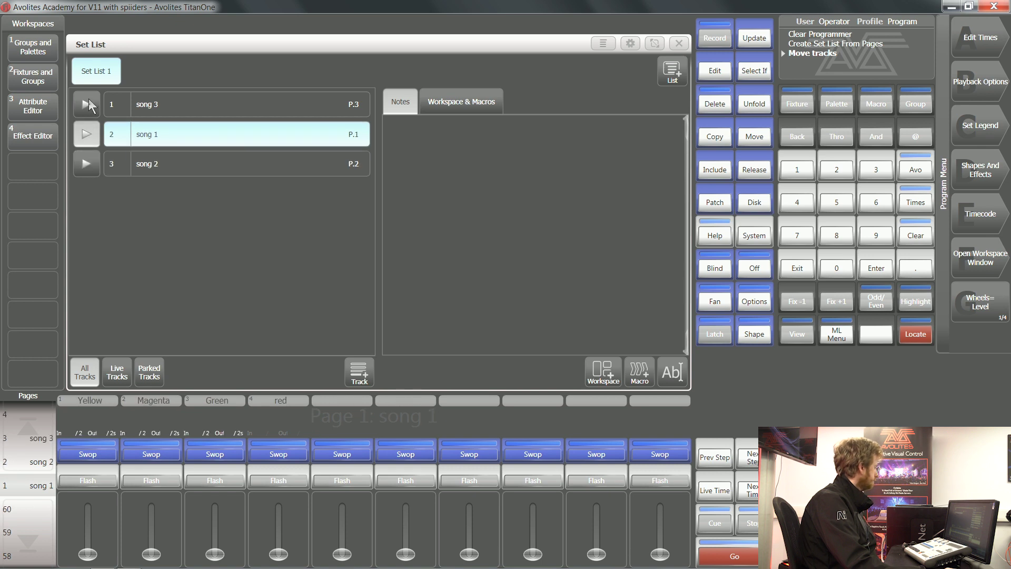
{"action": "left_click", "coordinate": [86, 105]}
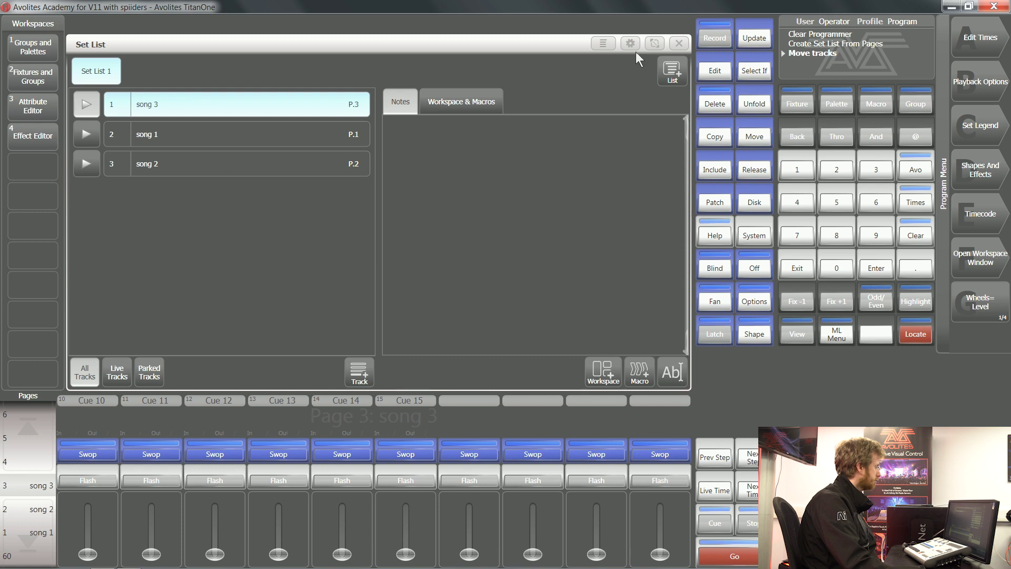
Step: Set page mode to follow Set List 1 and step the pages through song 2, song 1 and song 3
{"action": "left_click", "coordinate": [602, 44]}
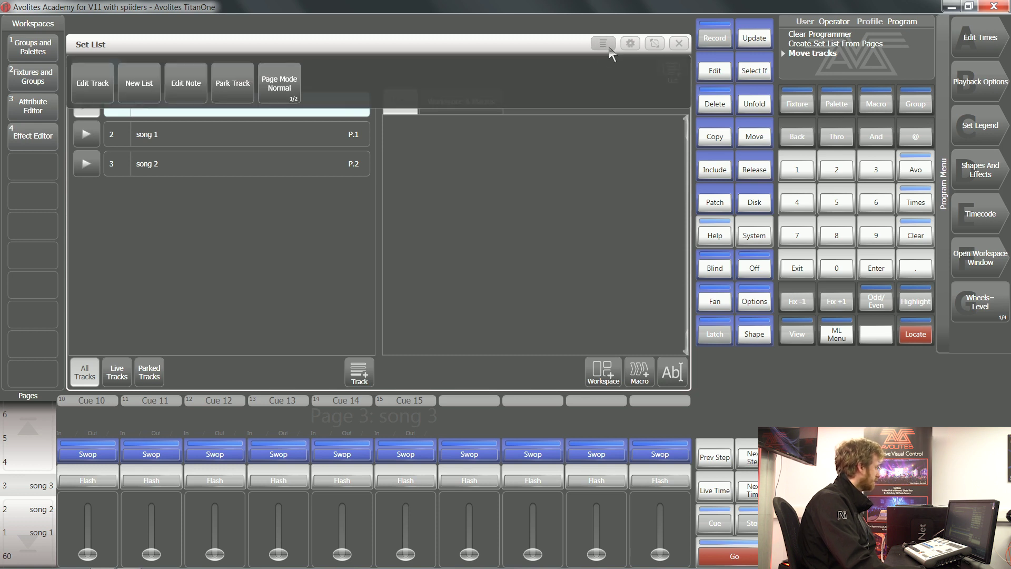
{"action": "left_click", "coordinate": [279, 93]}
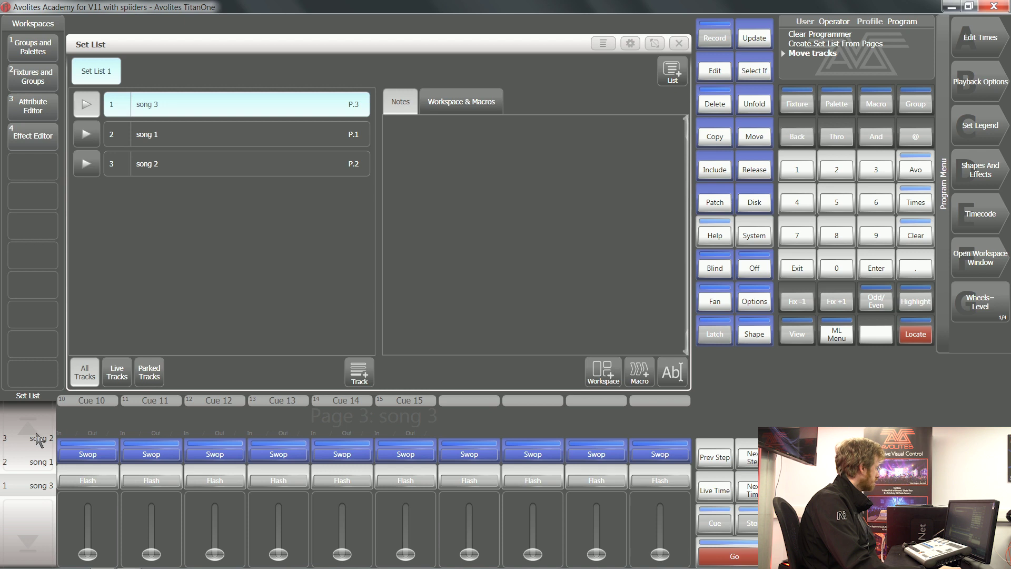
{"action": "left_click_drag", "start_coordinate": [41, 441], "coordinate": [29, 491]}
{"action": "left_click", "coordinate": [31, 547]}
{"action": "left_click", "coordinate": [31, 547]}
Step: Toggle the Set List Page Mode until it reads Normal, so pages list in number order
{"action": "left_click", "coordinate": [679, 78]}
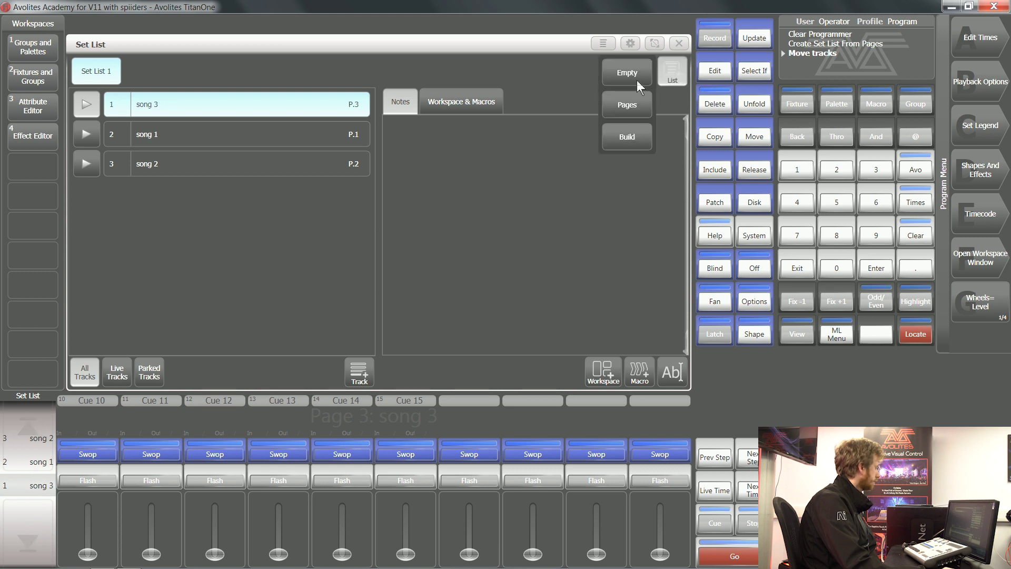
{"action": "left_click", "coordinate": [670, 74]}
{"action": "left_click", "coordinate": [604, 44]}
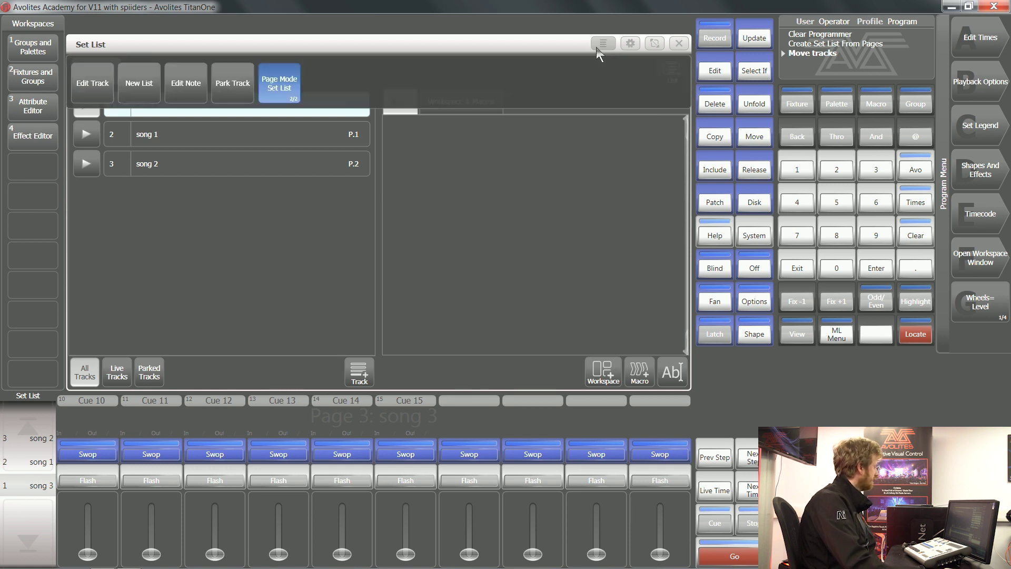
{"action": "left_click", "coordinate": [287, 100]}
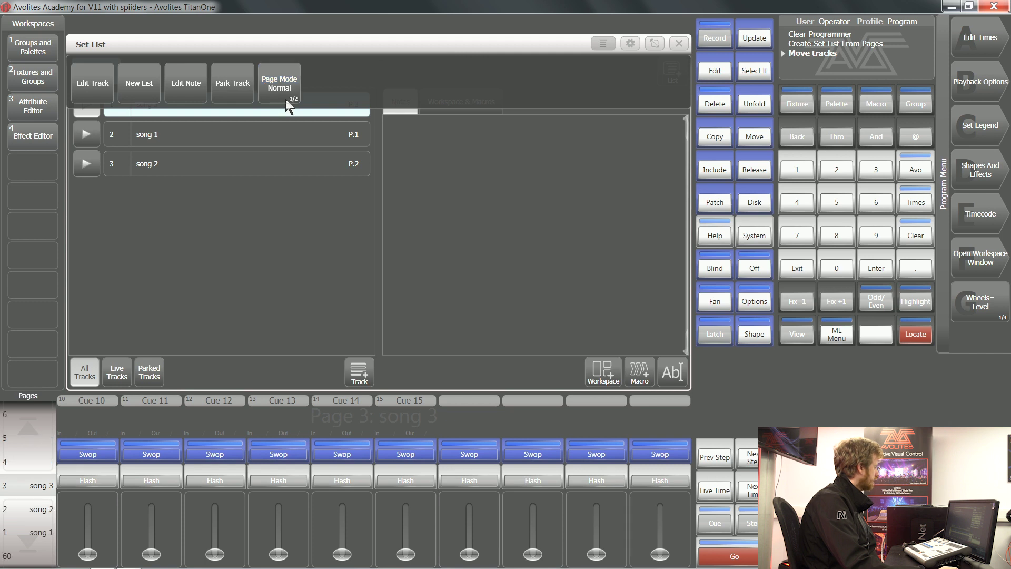
{"action": "left_click", "coordinate": [287, 90]}
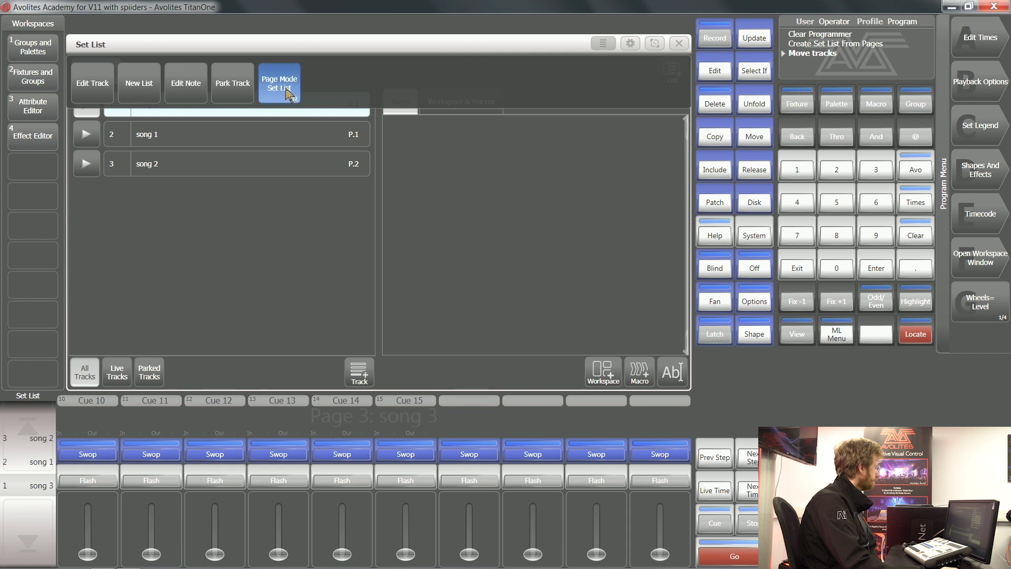
{"action": "left_click", "coordinate": [287, 94]}
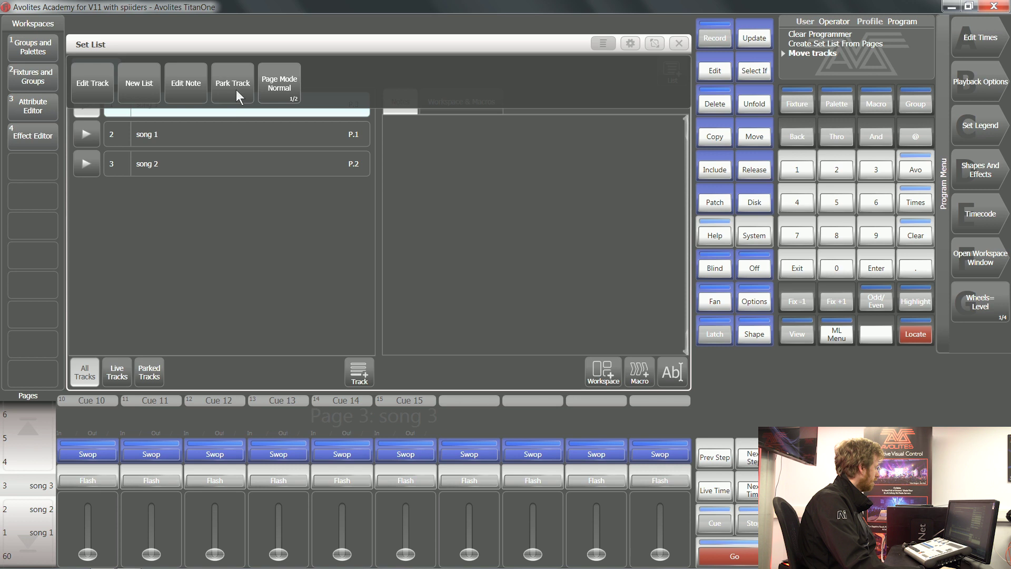
Step: Park song 3 and check the Live Tracks and Parked Tracks filters
{"action": "left_click", "coordinate": [236, 89]}
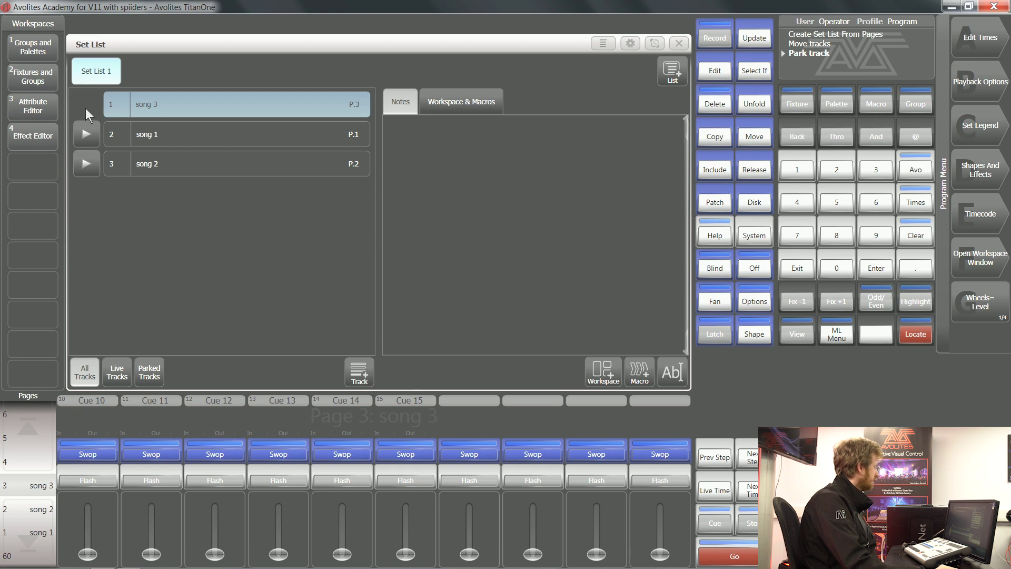
{"action": "left_click", "coordinate": [119, 375]}
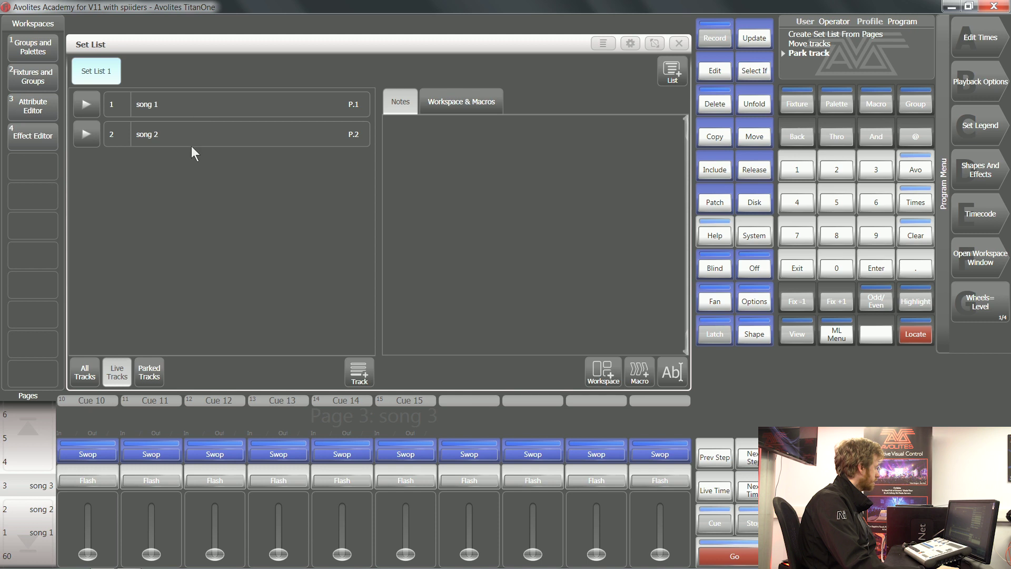
{"action": "left_click", "coordinate": [158, 378]}
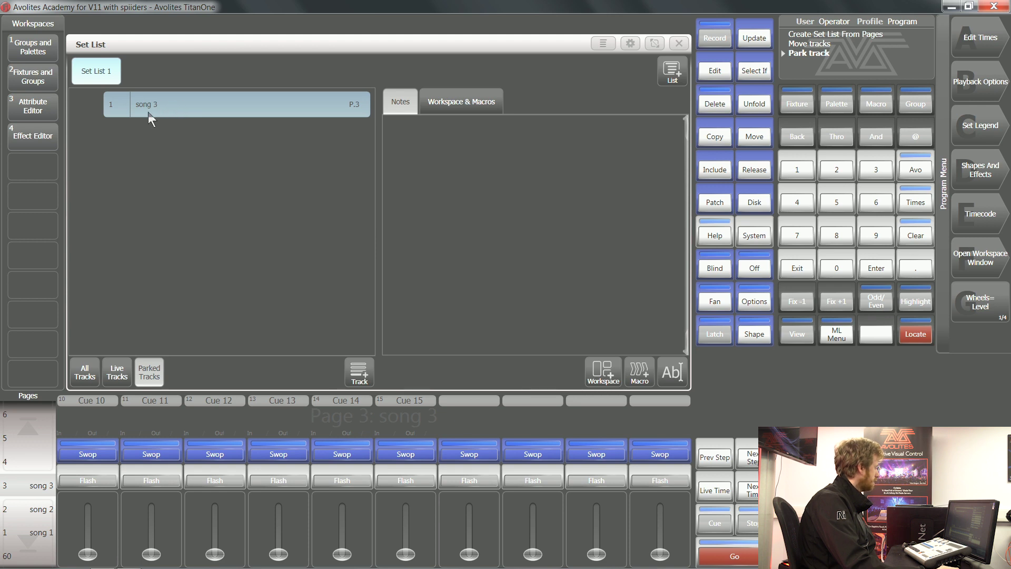
Step: Unpark song 3 from the options menu and show the Live Tracks again
{"action": "left_click", "coordinate": [603, 46]}
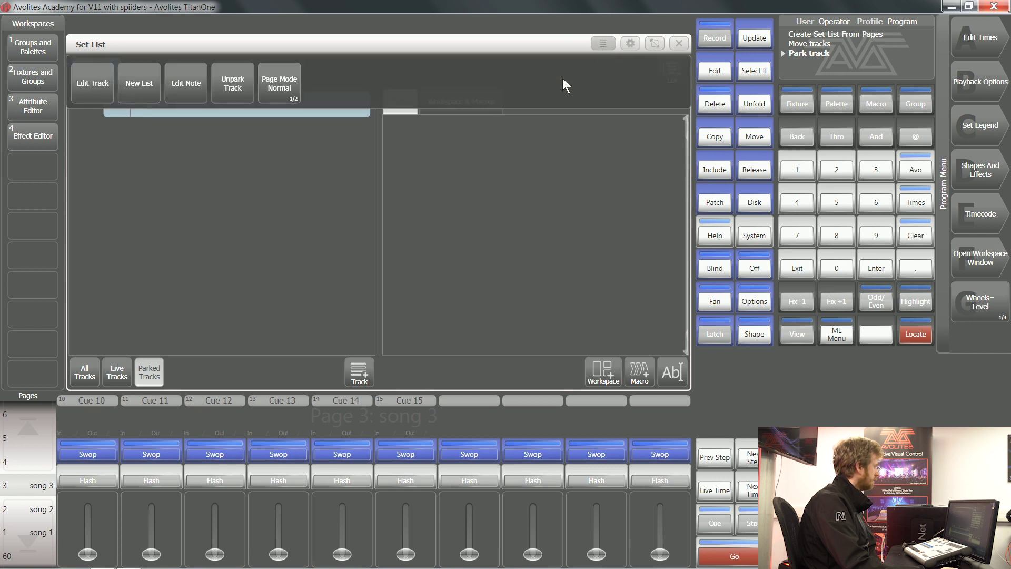
{"action": "left_click", "coordinate": [241, 84]}
{"action": "left_click", "coordinate": [112, 376]}
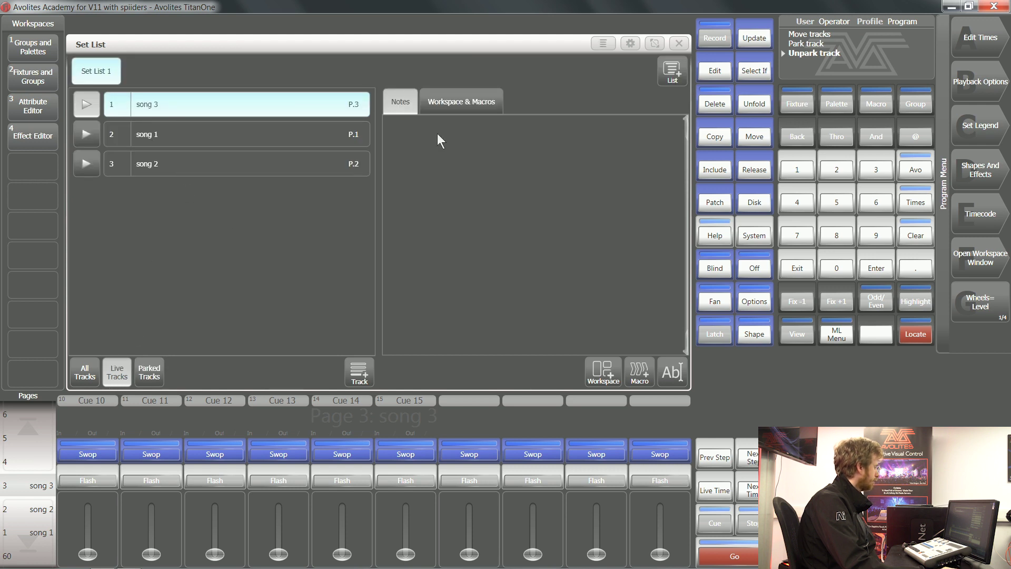
Step: Create an empty set list via List > Empty, naming it 123 on the keypad
{"action": "left_click", "coordinate": [674, 76]}
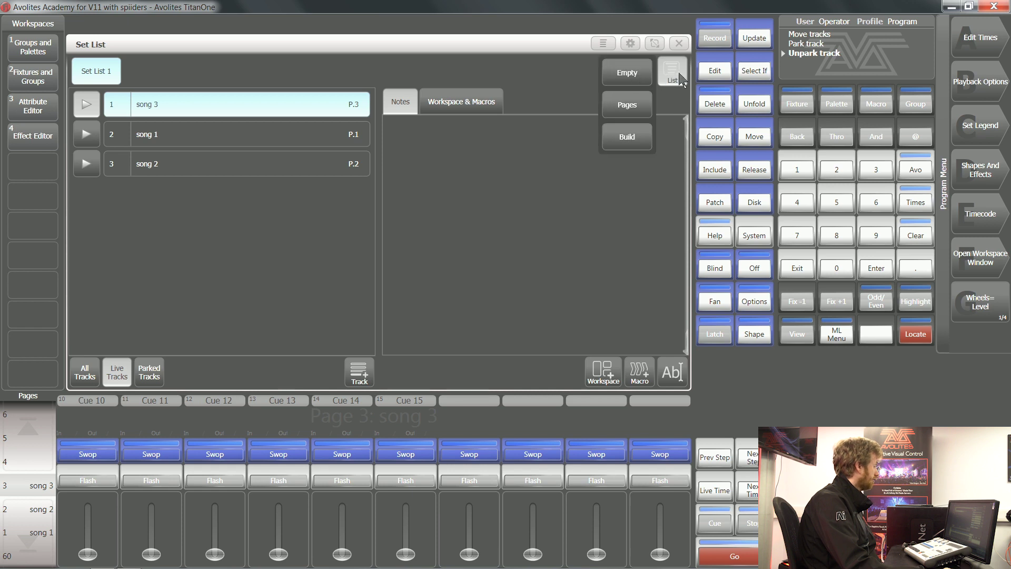
{"action": "left_click", "coordinate": [644, 77]}
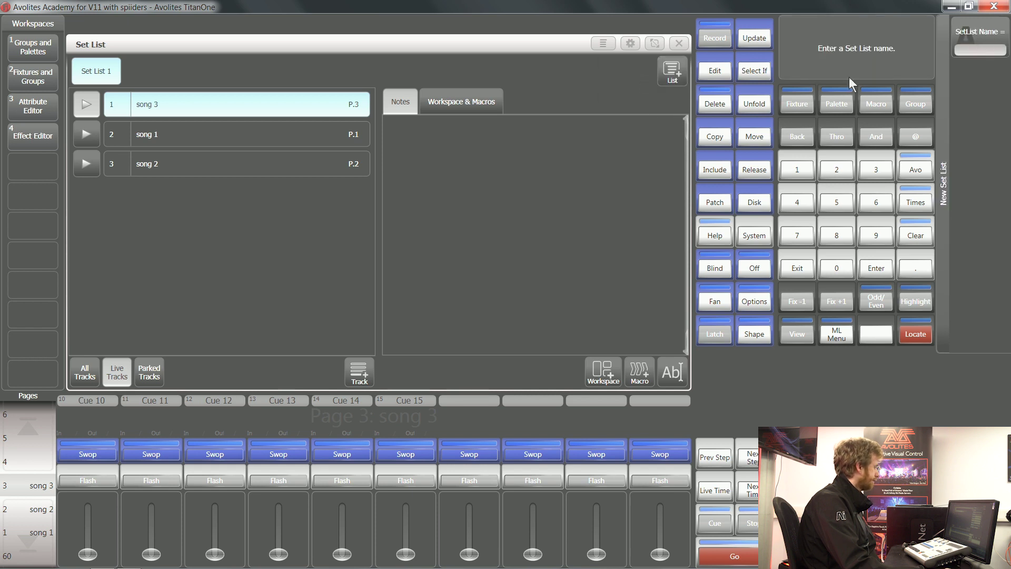
{"action": "left_click", "coordinate": [840, 176]}
{"action": "left_click", "coordinate": [875, 171]}
{"action": "left_click", "coordinate": [875, 268]}
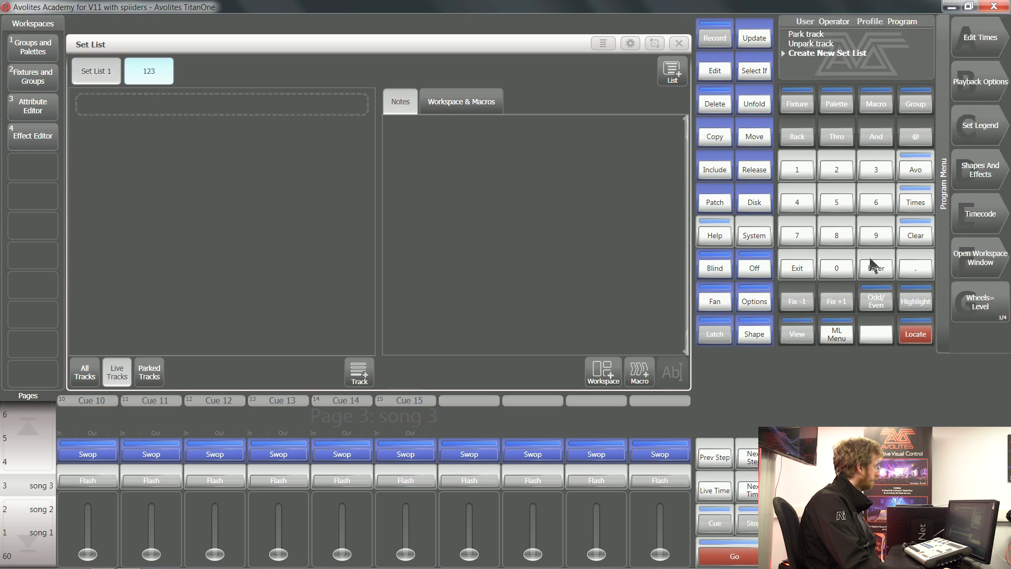
Step: Move song 3 from the Set List 1 tab onto the 123 tab, then review both lists
{"action": "left_click", "coordinate": [100, 72]}
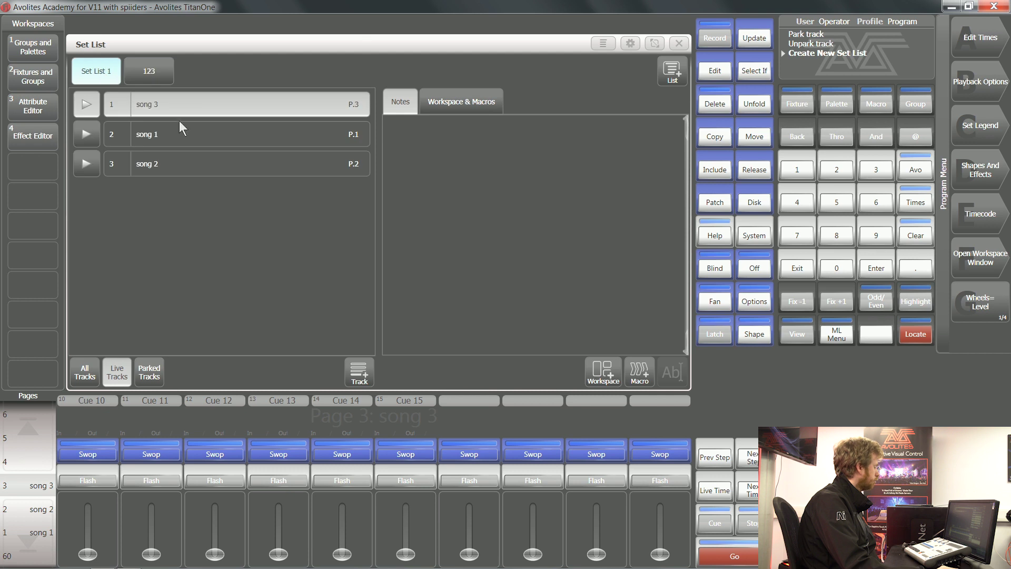
{"action": "left_click", "coordinate": [763, 140]}
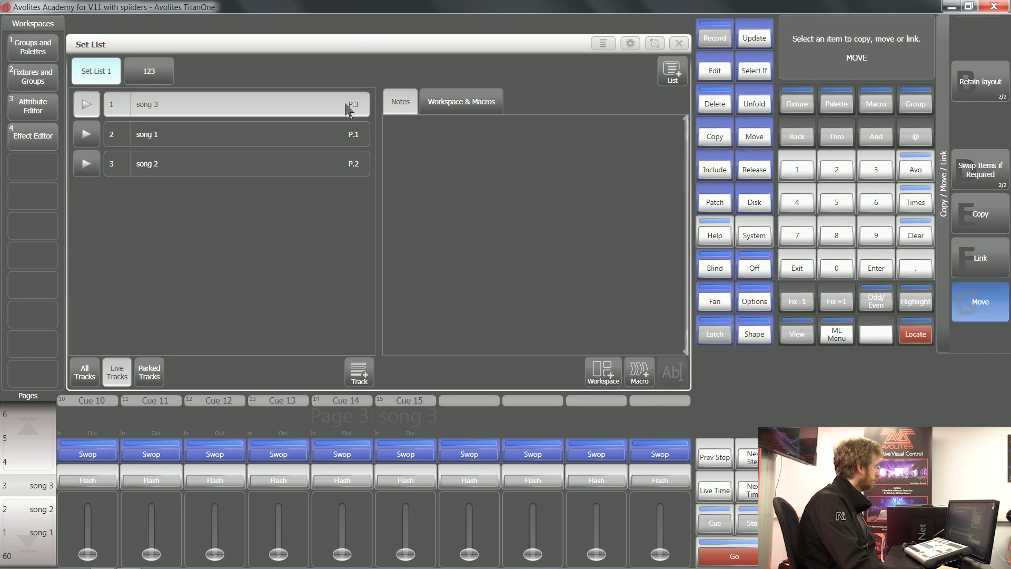
{"action": "left_click", "coordinate": [240, 105]}
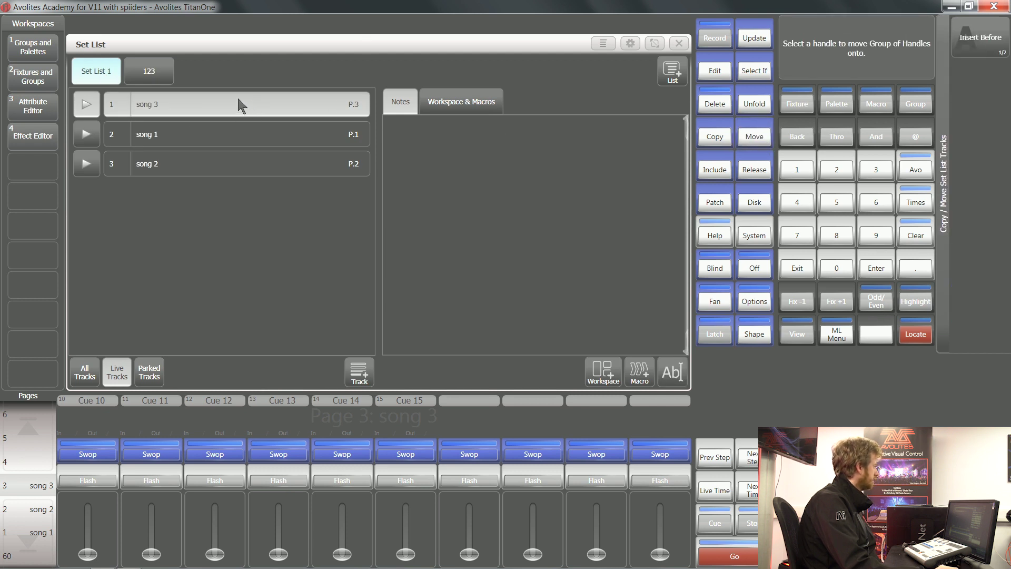
{"action": "left_click", "coordinate": [149, 75]}
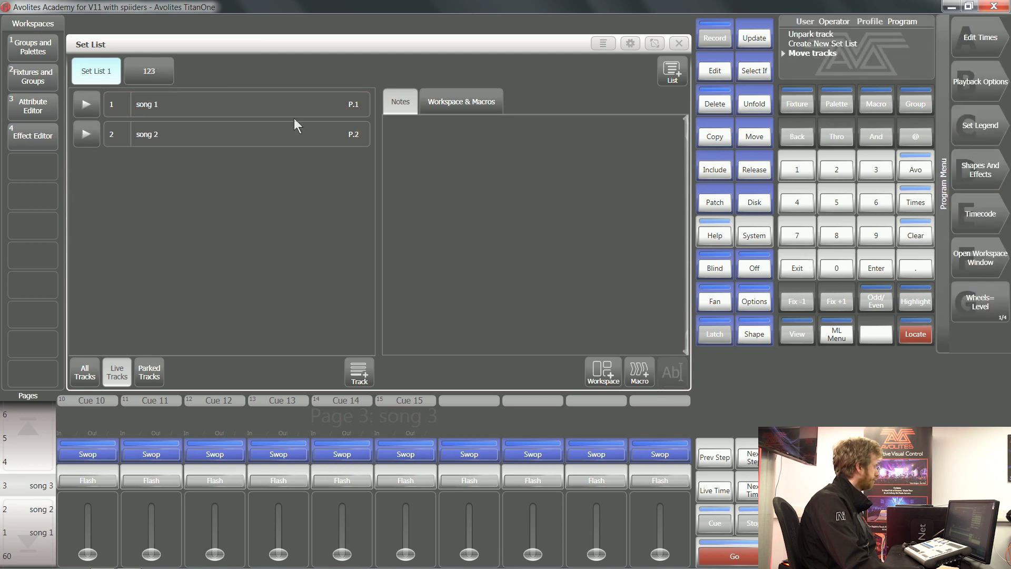
{"action": "left_click", "coordinate": [159, 74]}
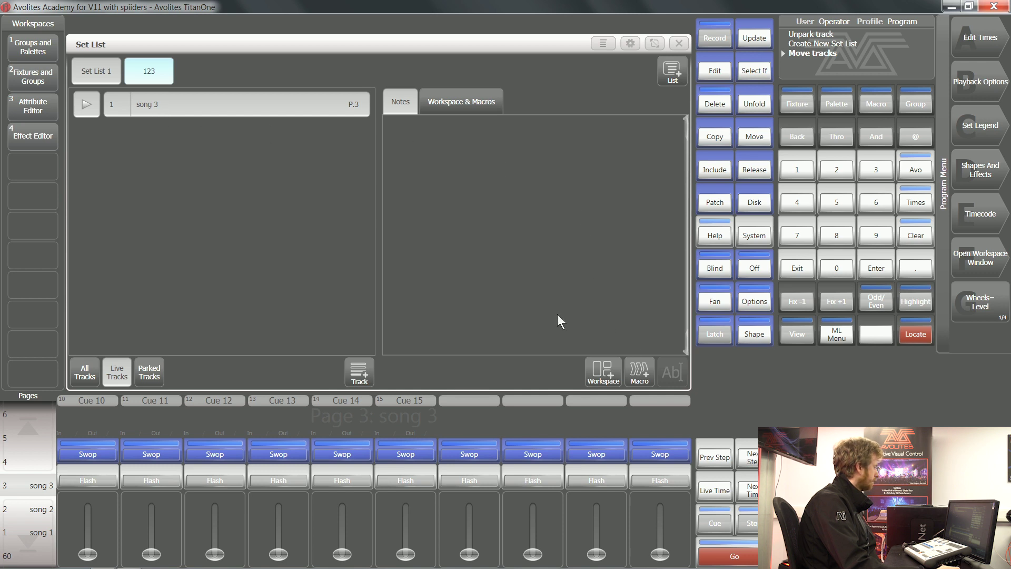
{"action": "left_click", "coordinate": [94, 71]}
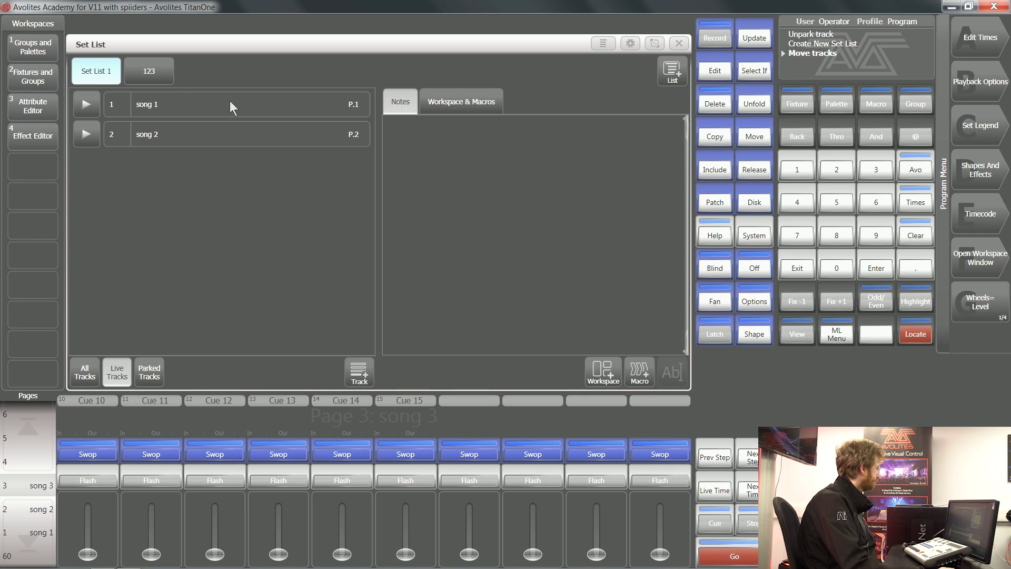
Step: From the 123 tab, move song 3 onto the Set List 1 tab and open Set List 1
{"action": "left_click", "coordinate": [158, 72]}
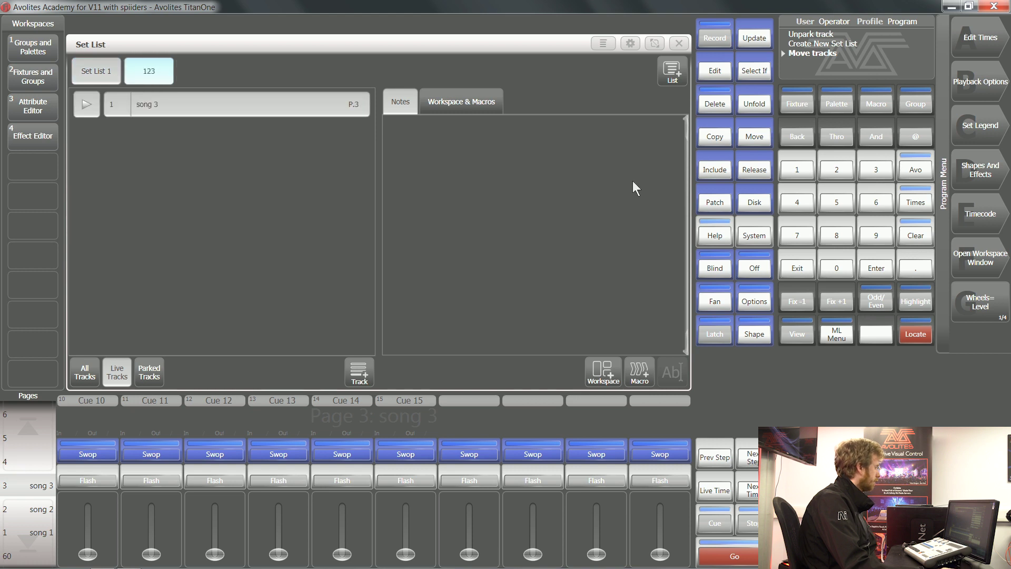
{"action": "left_click", "coordinate": [751, 138]}
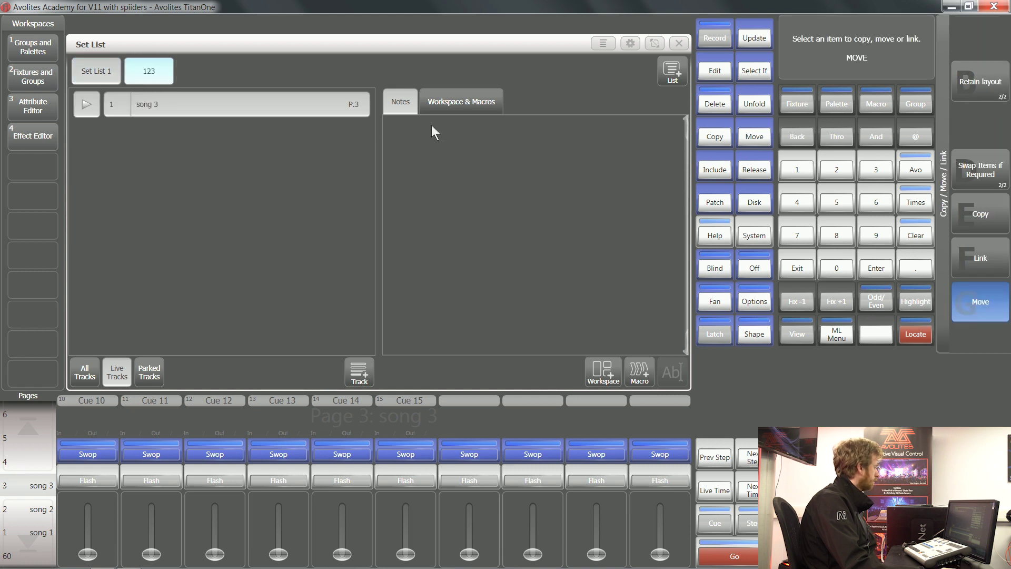
{"action": "left_click", "coordinate": [317, 106]}
{"action": "left_click", "coordinate": [99, 74]}
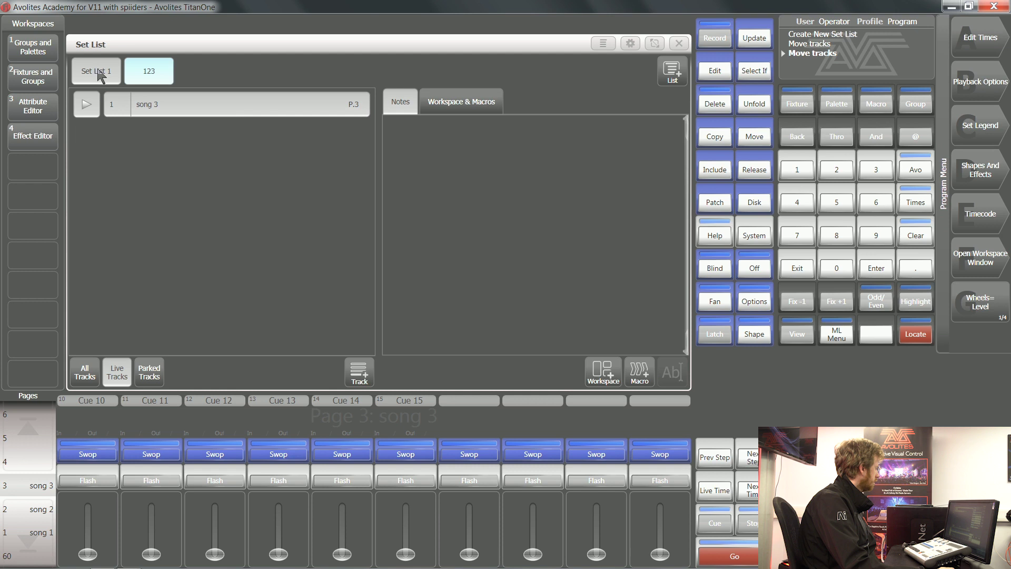
{"action": "left_click", "coordinate": [102, 73]}
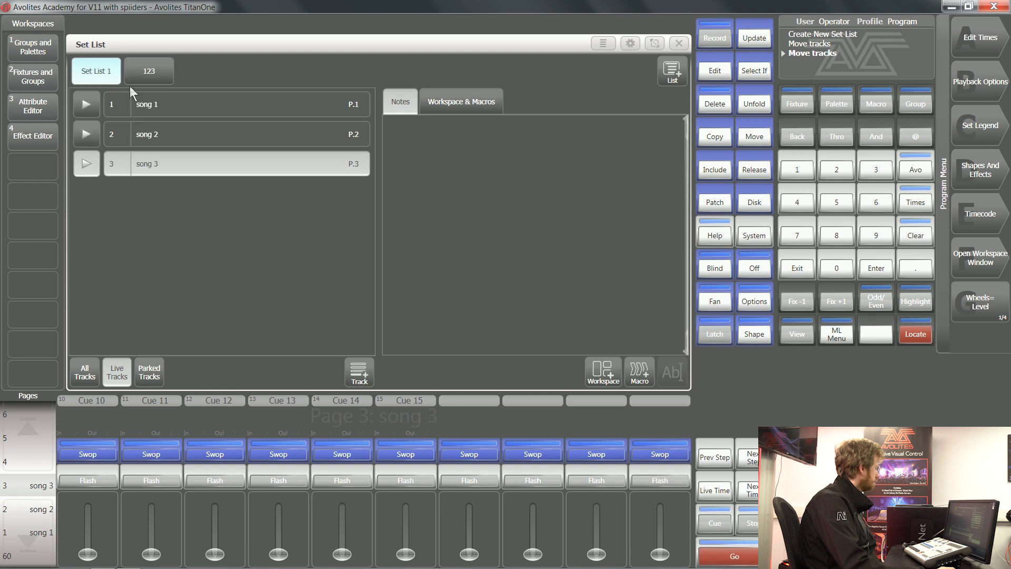
Step: Shrink the Set List to the top-left quarter and close the Capture Visualiser window
{"action": "left_click", "coordinate": [617, 378]}
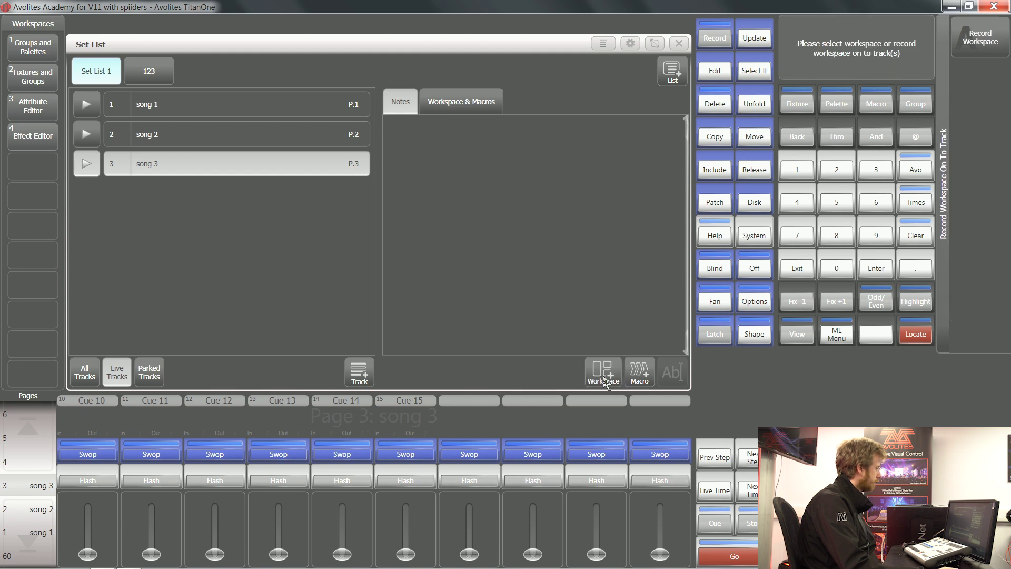
{"action": "left_click", "coordinate": [630, 44]}
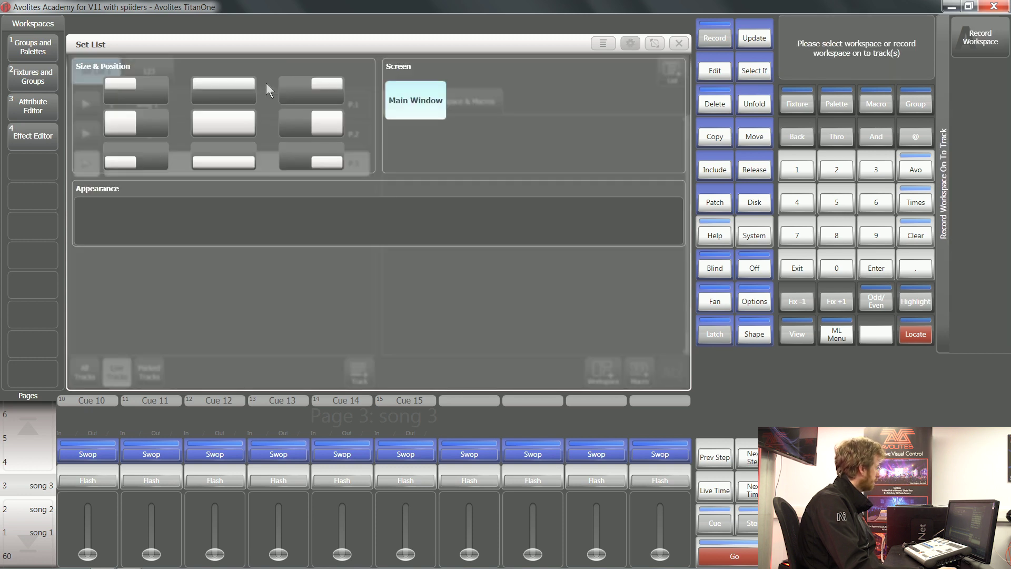
{"action": "left_click", "coordinate": [140, 84]}
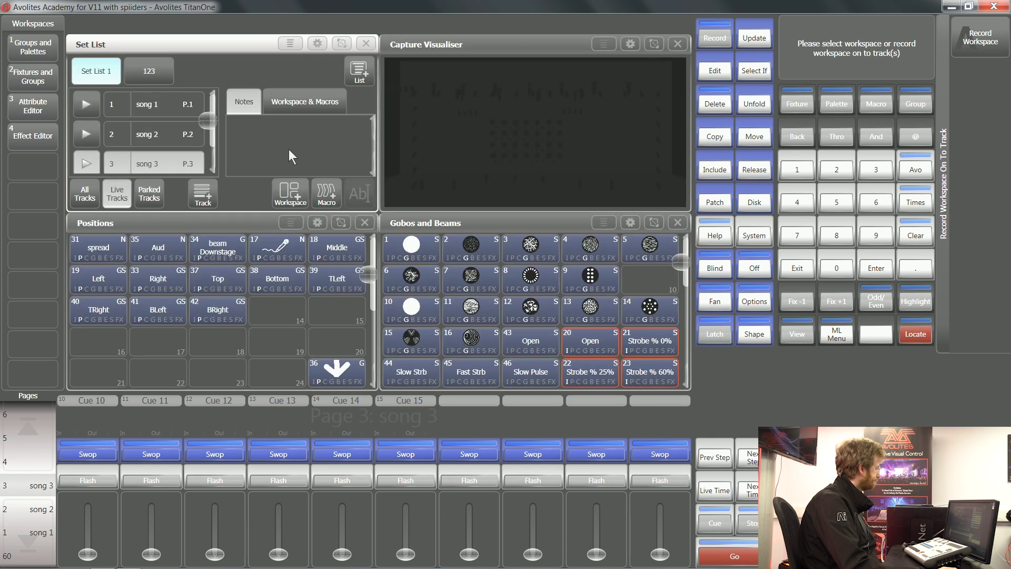
{"action": "left_click", "coordinate": [630, 44]}
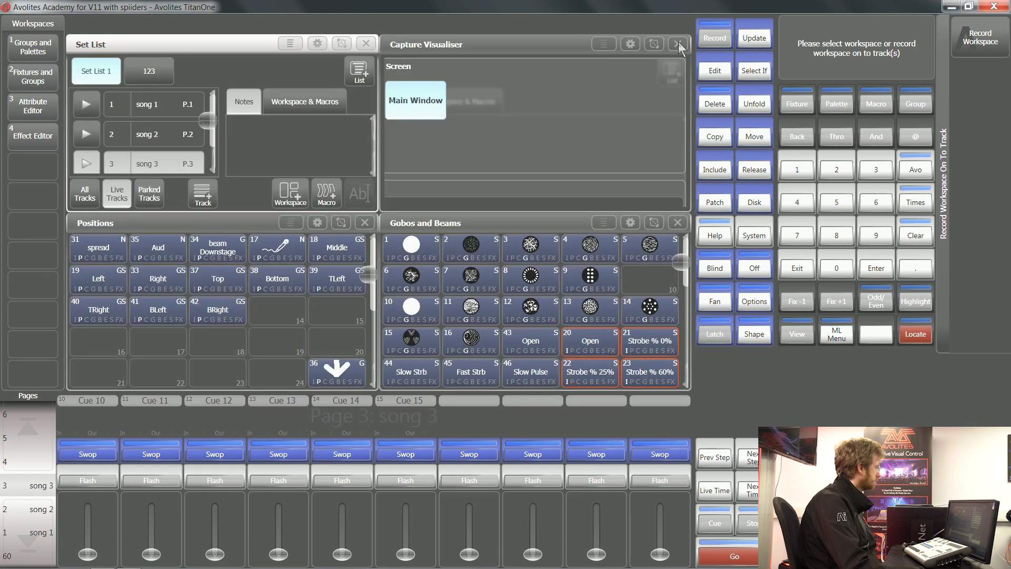
{"action": "left_click", "coordinate": [678, 44]}
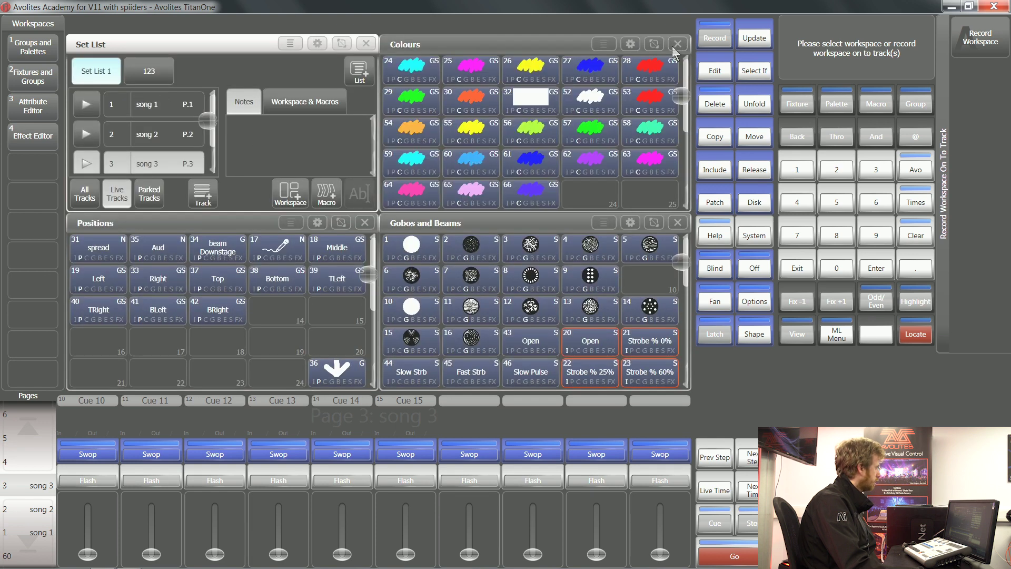
Step: Stretch the Colours window down over Gobos and Beams and record the layout as a workspace
{"action": "left_click", "coordinate": [630, 44]}
{"action": "left_click", "coordinate": [496, 132]}
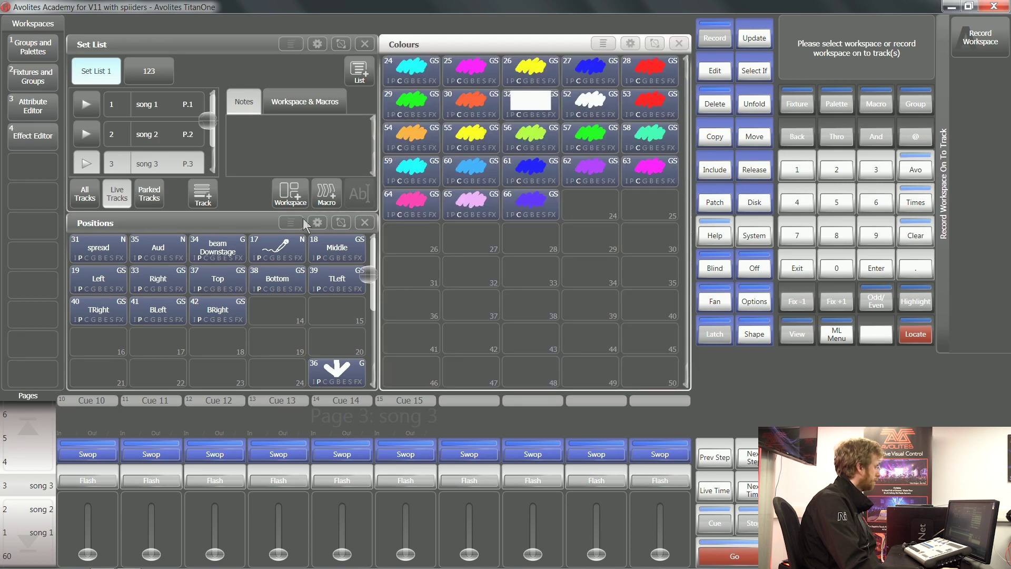
{"action": "left_click", "coordinate": [985, 50]}
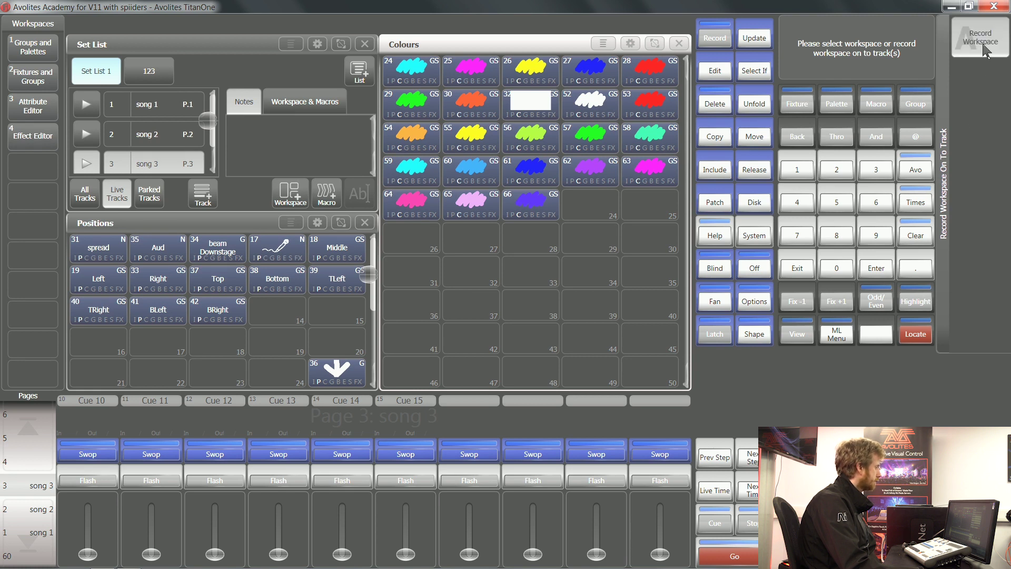
Step: Enlarge the Set List to full screen, then play songs 1, 2 and 3 to recall Workspace 6
{"action": "left_click", "coordinate": [317, 44]}
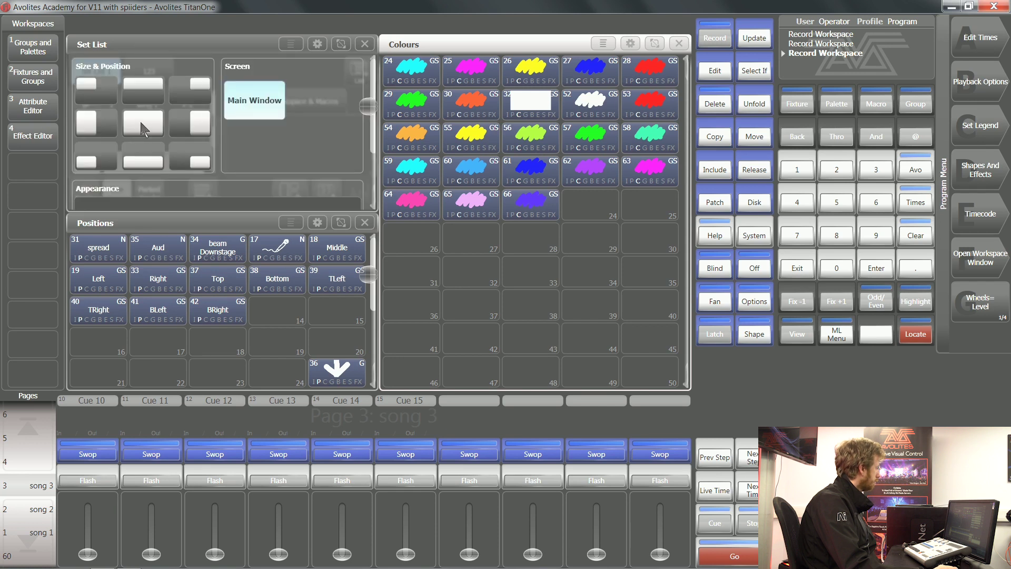
{"action": "left_click", "coordinate": [143, 126]}
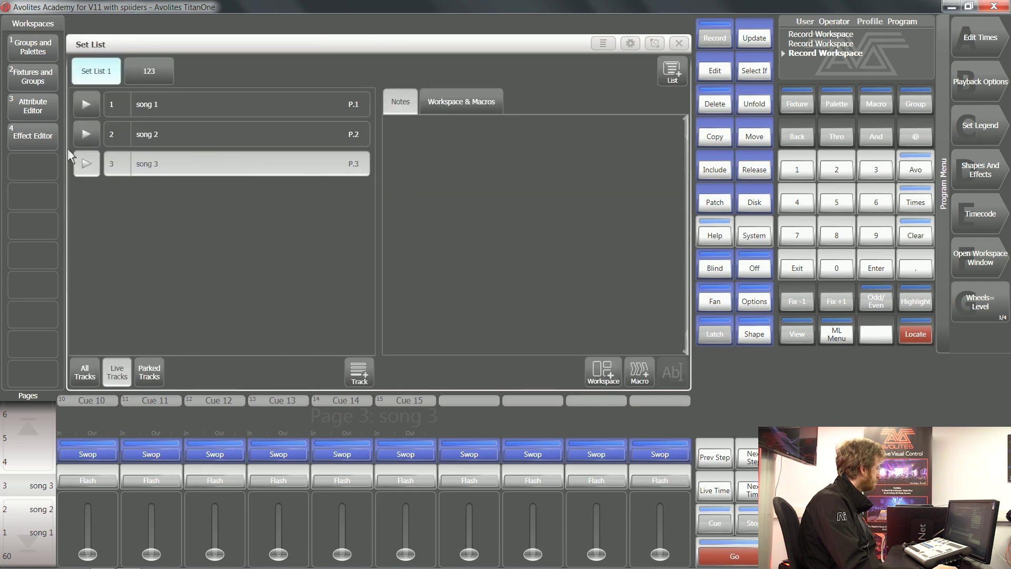
{"action": "left_click", "coordinate": [90, 112]}
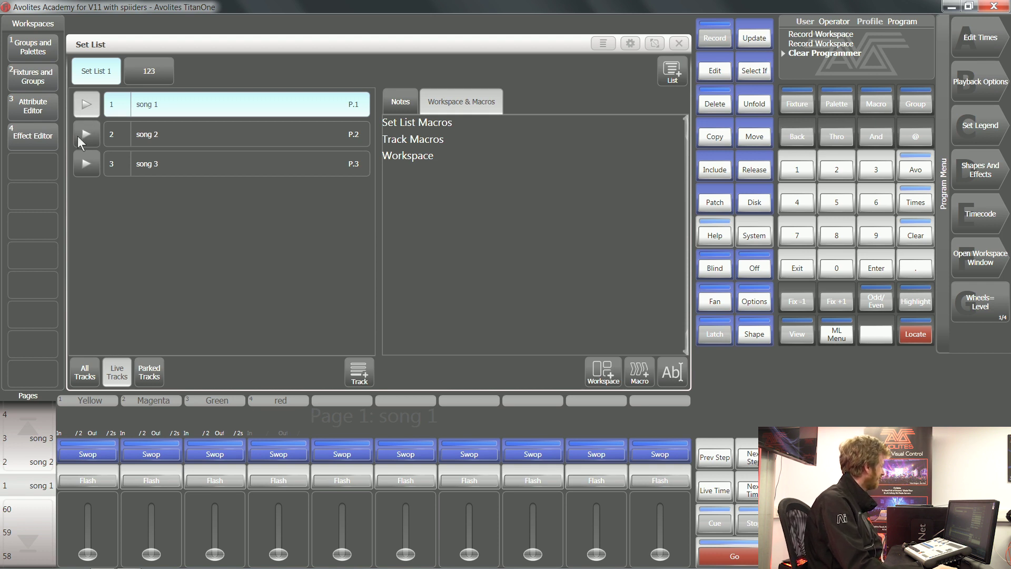
{"action": "left_click", "coordinate": [85, 136]}
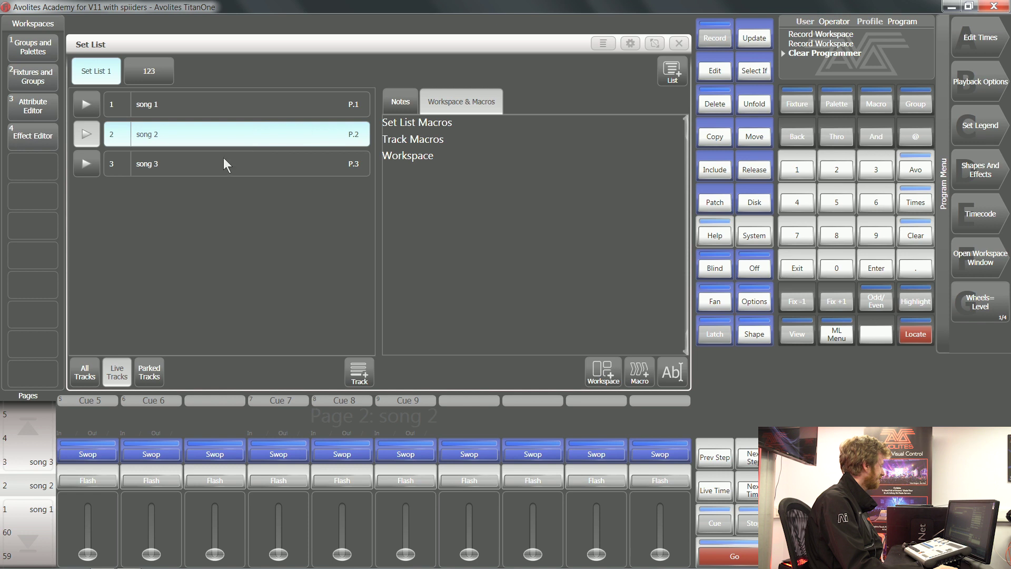
{"action": "left_click", "coordinate": [88, 167]}
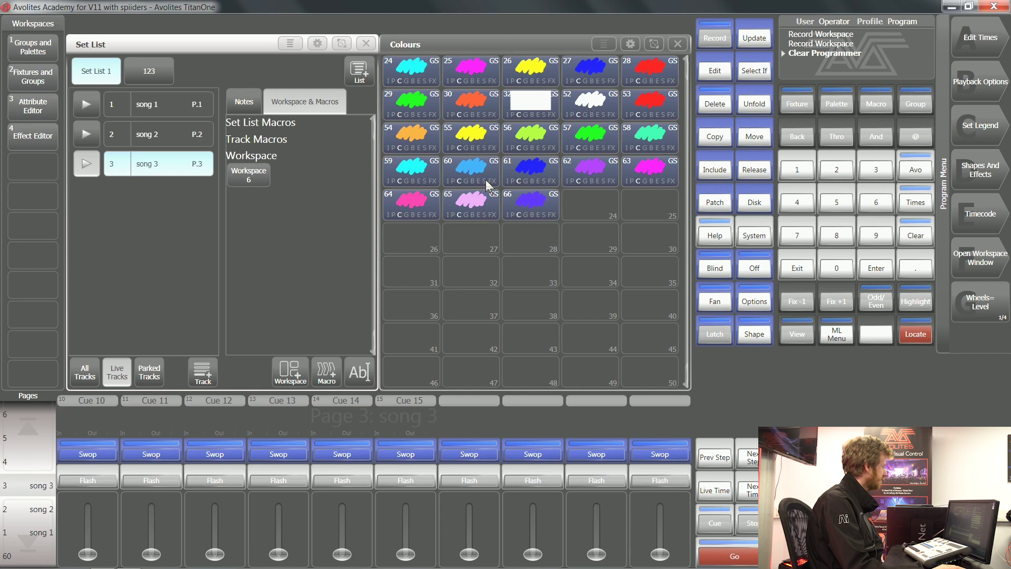
Step: Return to song 1 and widen the Set List window
{"action": "left_click", "coordinate": [87, 109]}
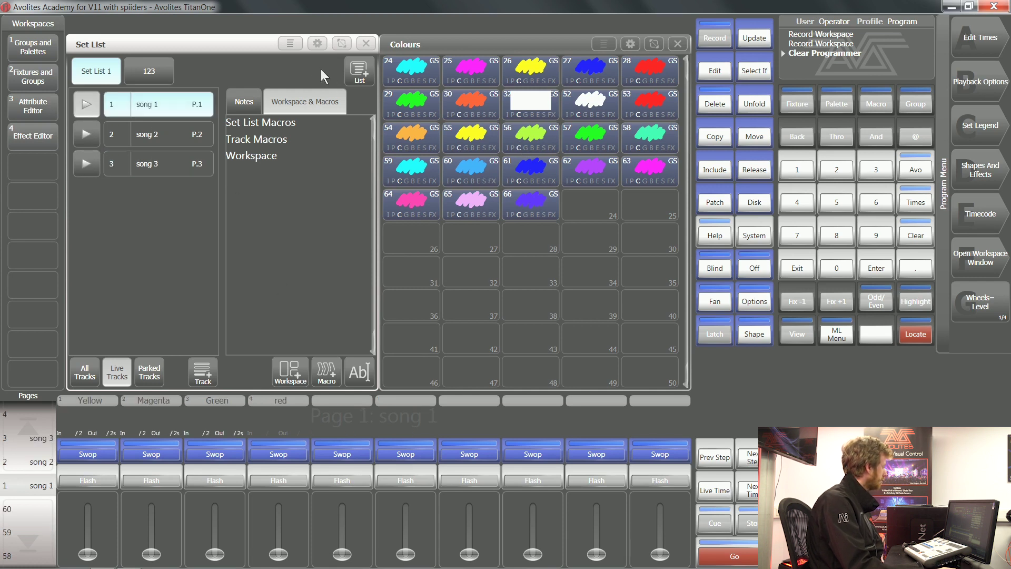
{"action": "left_click", "coordinate": [316, 45]}
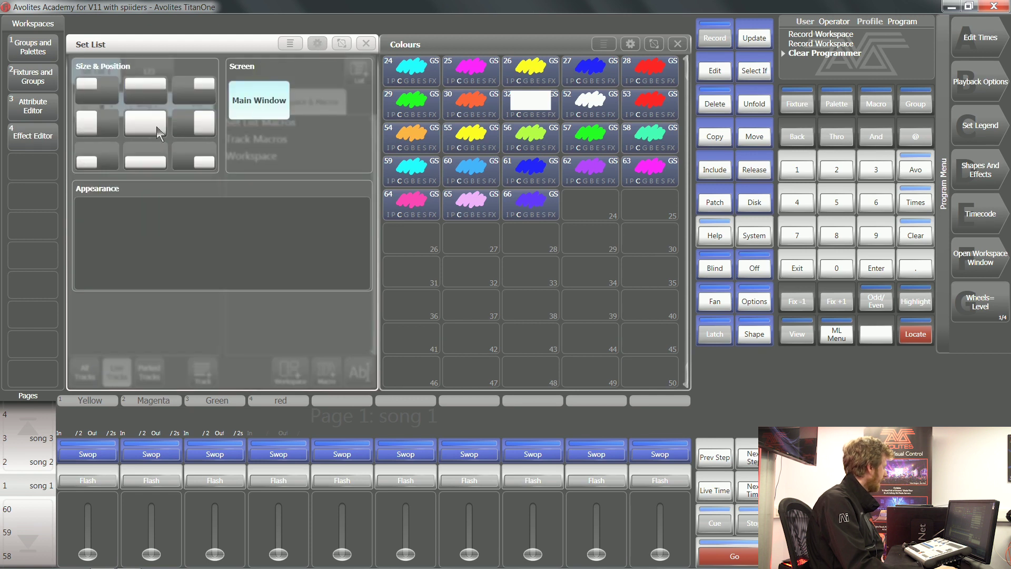
{"action": "left_click", "coordinate": [159, 125]}
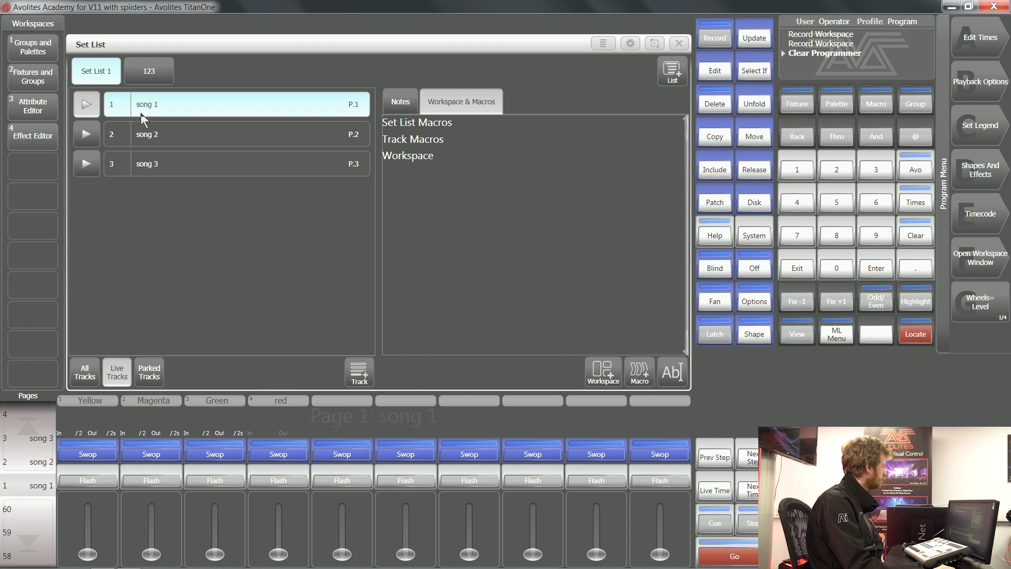
Step: Resize the Set List to the top half above Positions and record that workspace onto song 1
{"action": "left_click", "coordinate": [603, 376]}
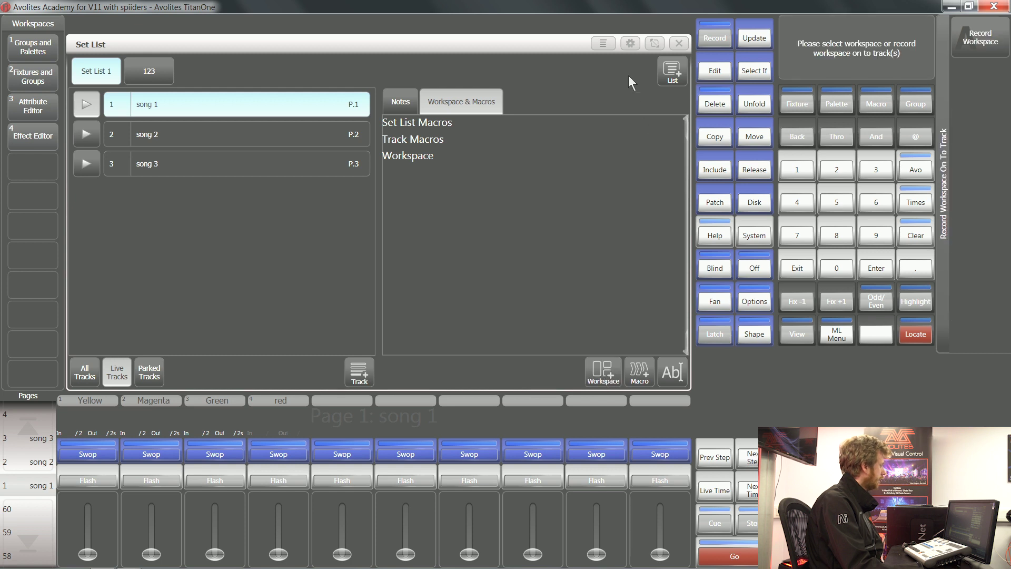
{"action": "left_click", "coordinate": [630, 44]}
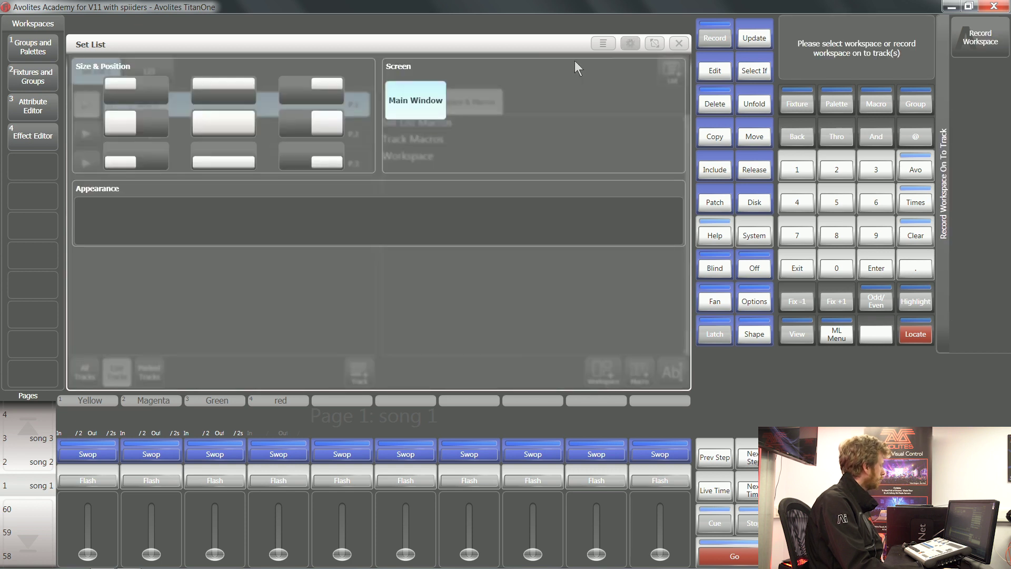
{"action": "left_click", "coordinate": [219, 90]}
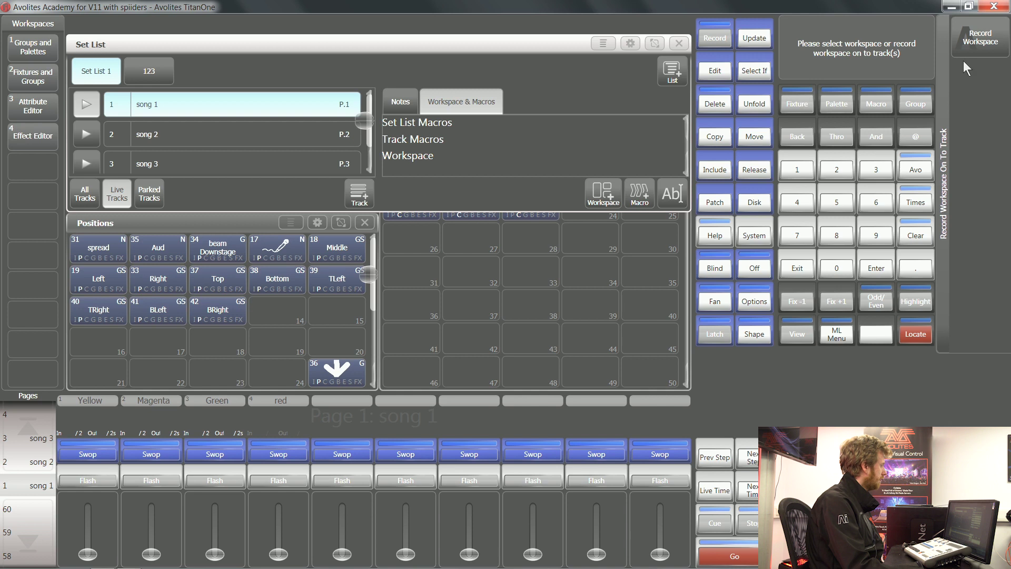
{"action": "left_click", "coordinate": [980, 41]}
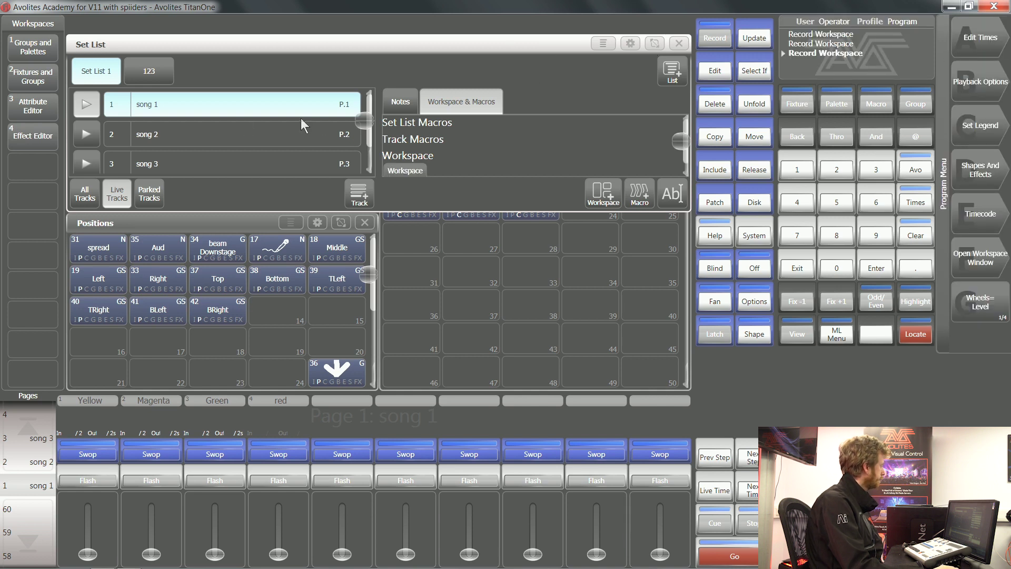
Step: Play songs 2, 3 and 1 to check that song 1 recalls its Positions layout
{"action": "left_click", "coordinate": [88, 135]}
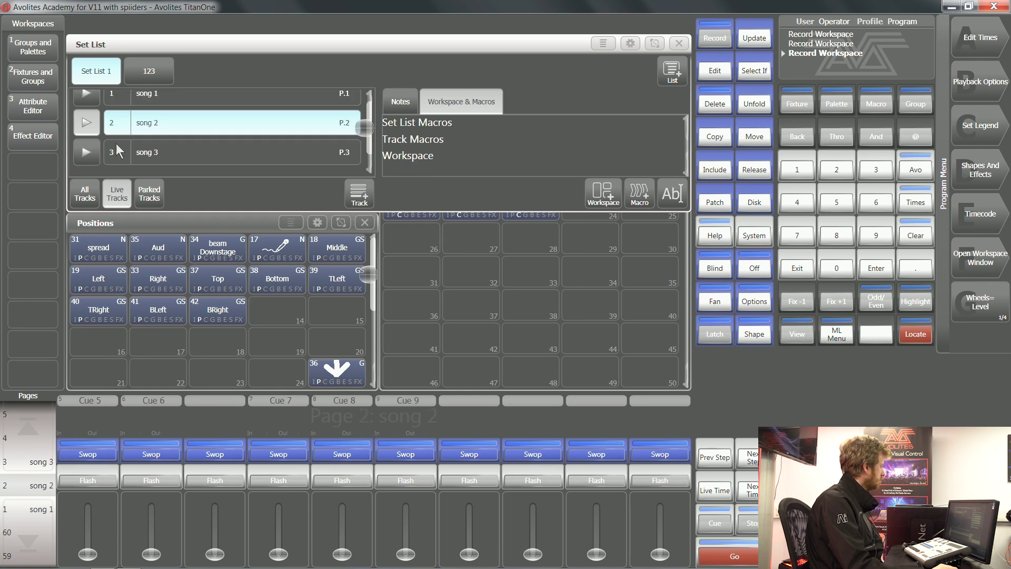
{"action": "left_click", "coordinate": [90, 157]}
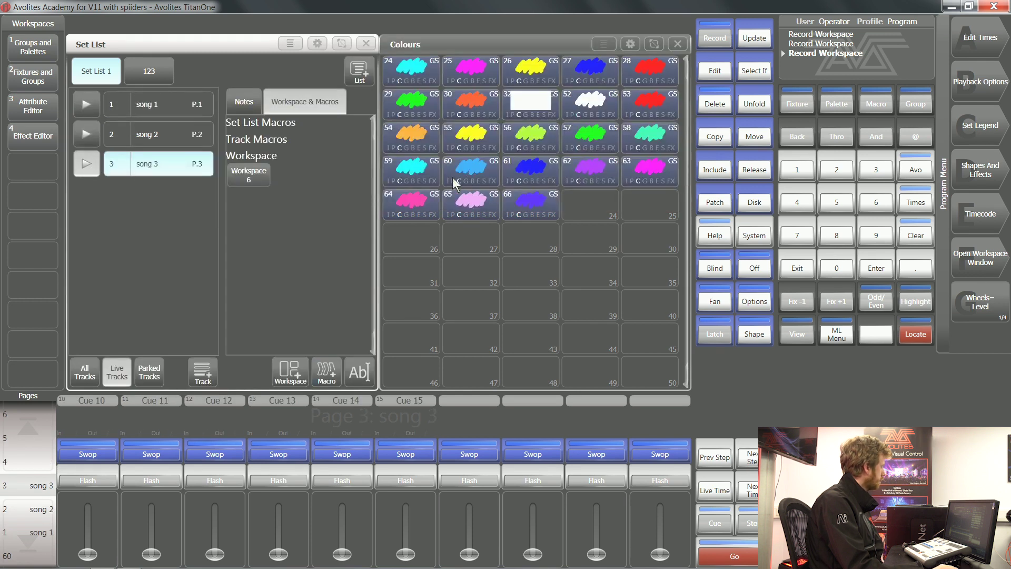
{"action": "left_click", "coordinate": [86, 105]}
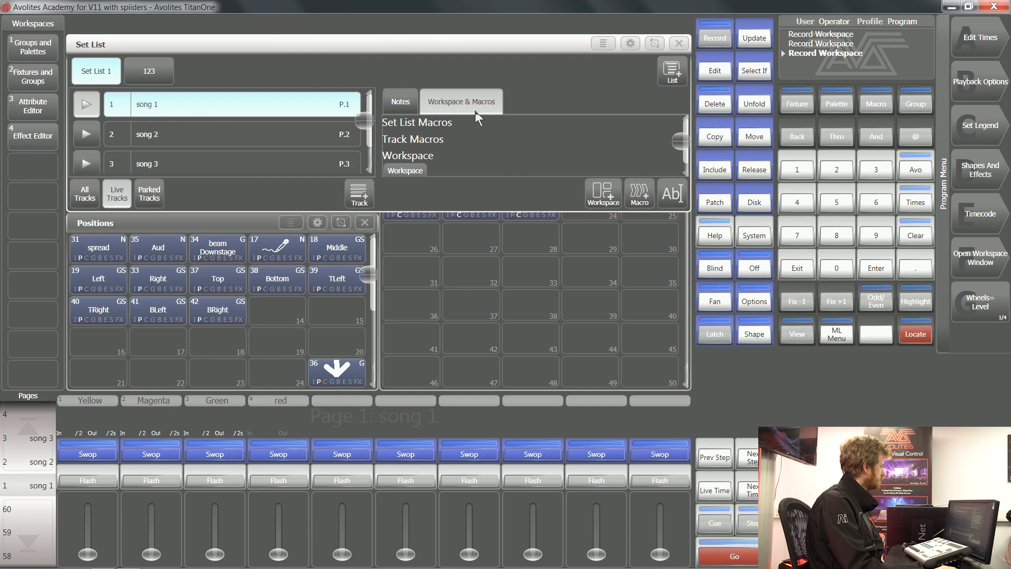
Step: Make the Set List fill the middle area, then play songs 2 and 3 to recall the Colours layout
{"action": "left_click", "coordinate": [652, 44]}
{"action": "left_click", "coordinate": [236, 124]}
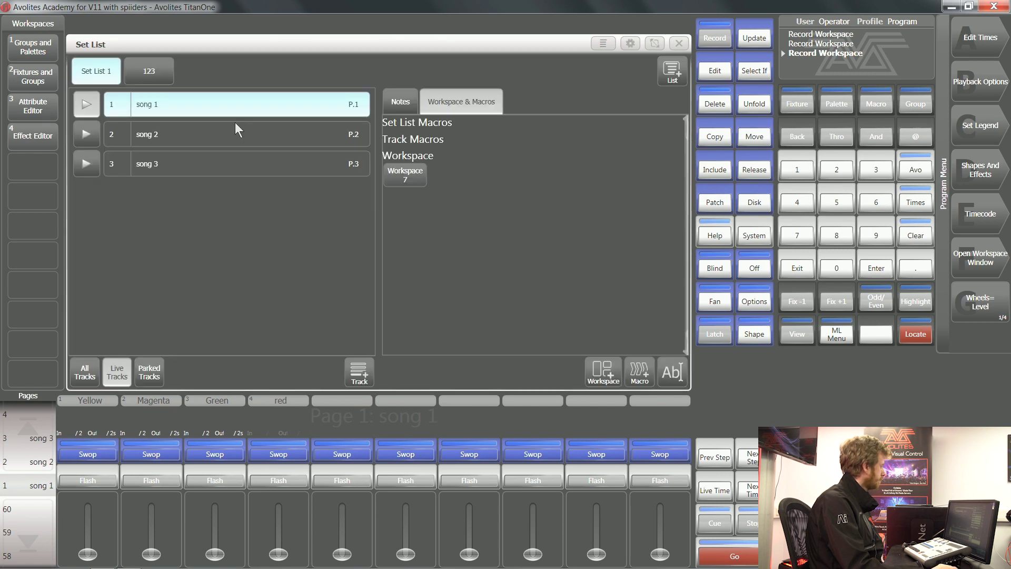
{"action": "left_click", "coordinate": [81, 135]}
{"action": "left_click", "coordinate": [84, 164]}
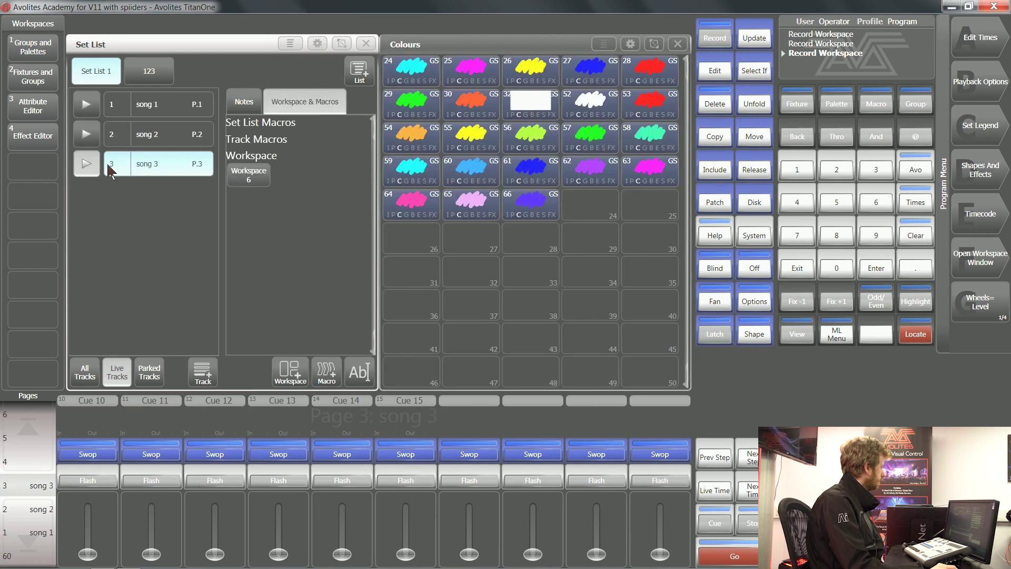